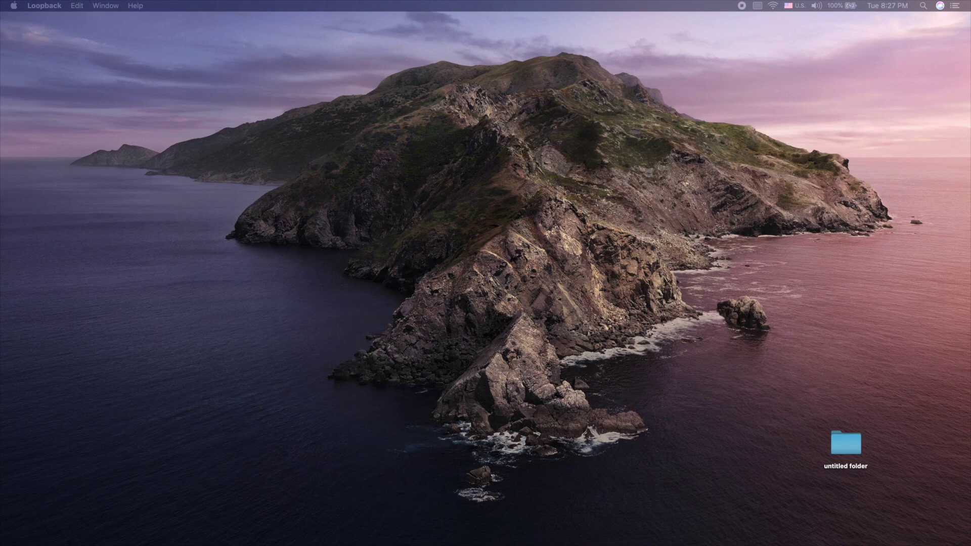
- Switch to the Chrome window showing the GoPro site, centre it on the desktop and enlarge its height
key("super+Tab")
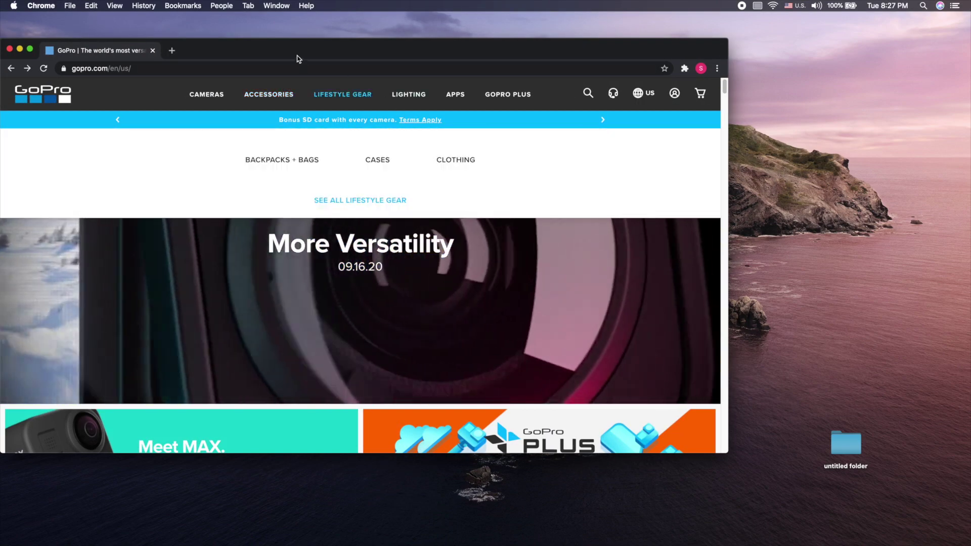
left_click_drag(286, 49, 388, 37)
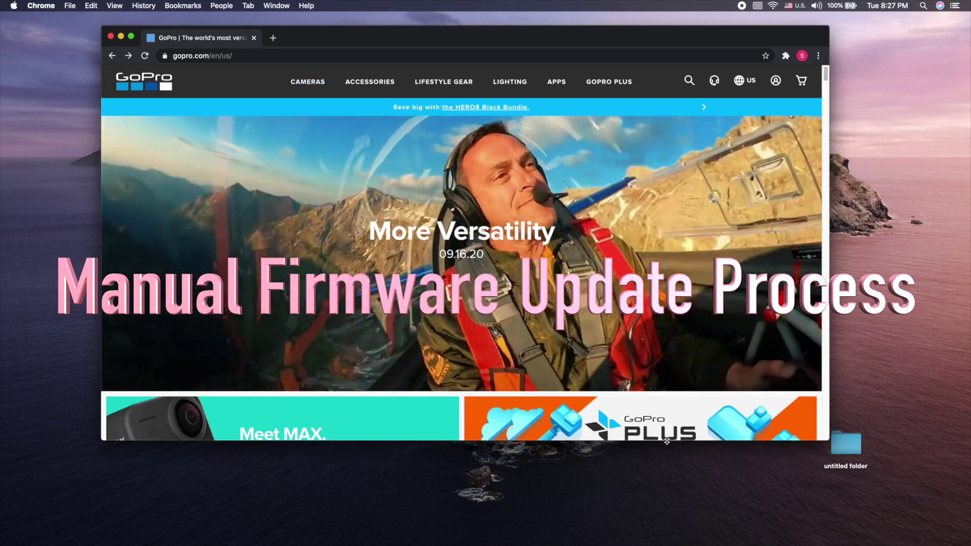
left_click_drag(673, 440, 699, 540)
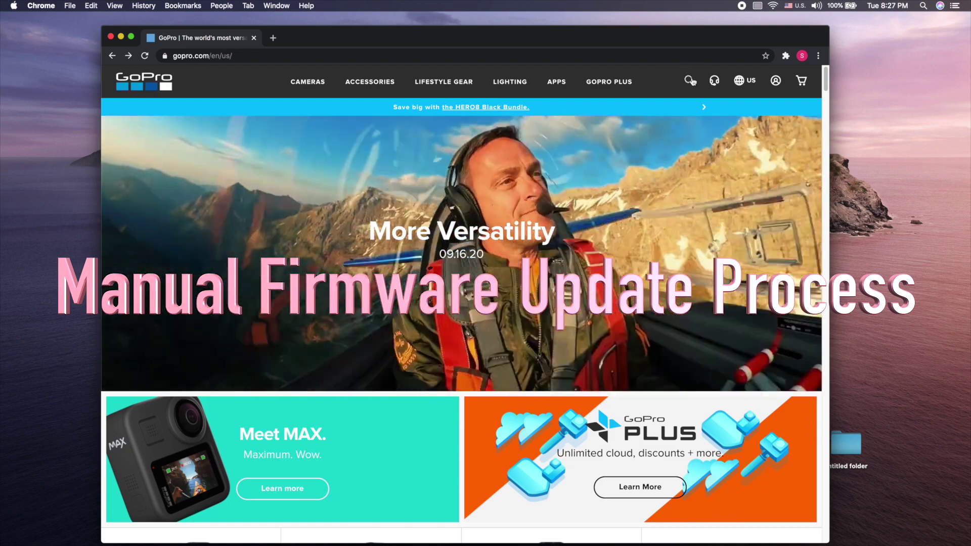
- Search the GoPro site for "gopro webcam" and look over the article on the webcam beta
left_click(689, 80)
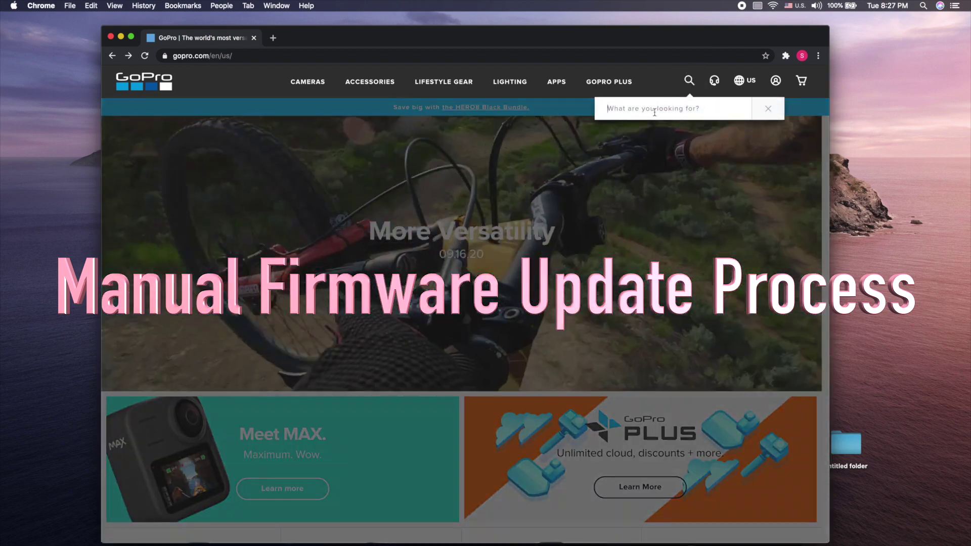
type("gopro")
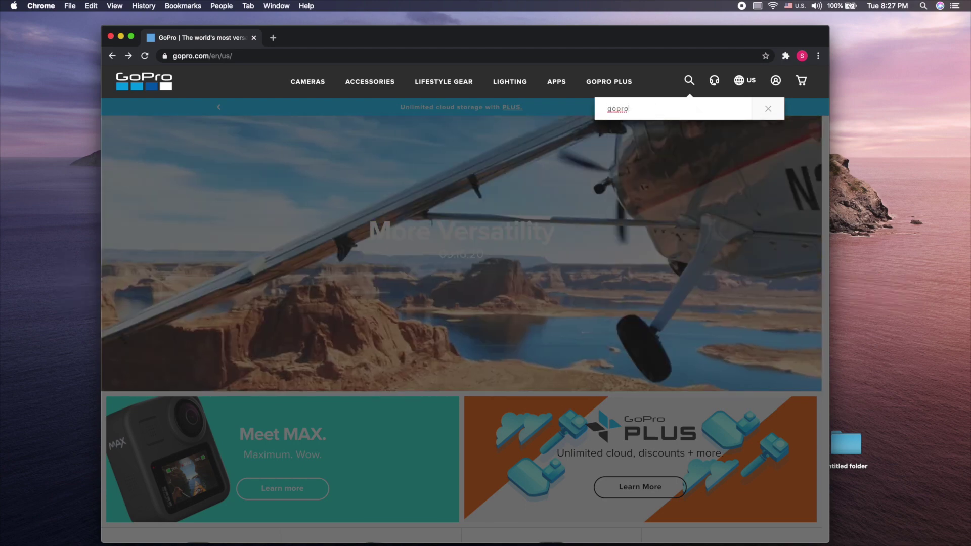
type(" webcam")
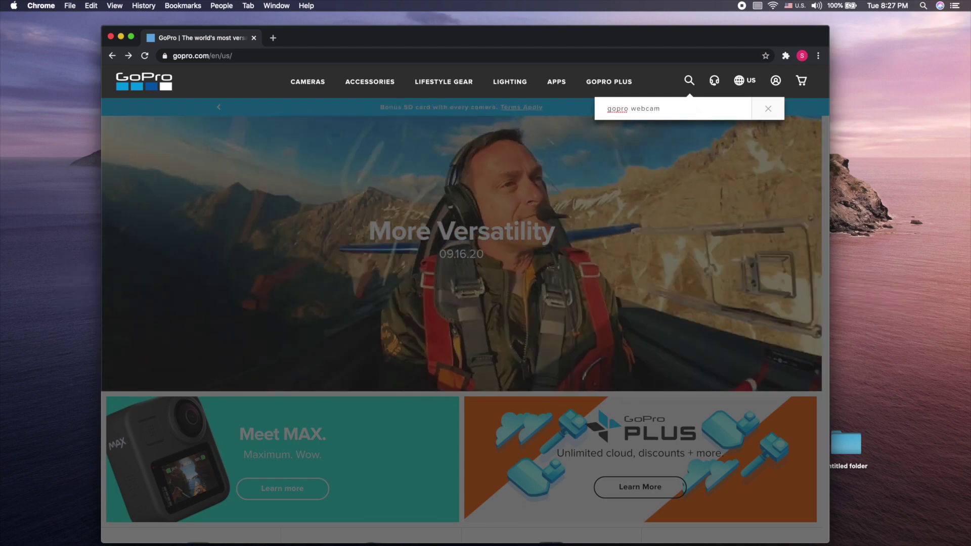
key("Return")
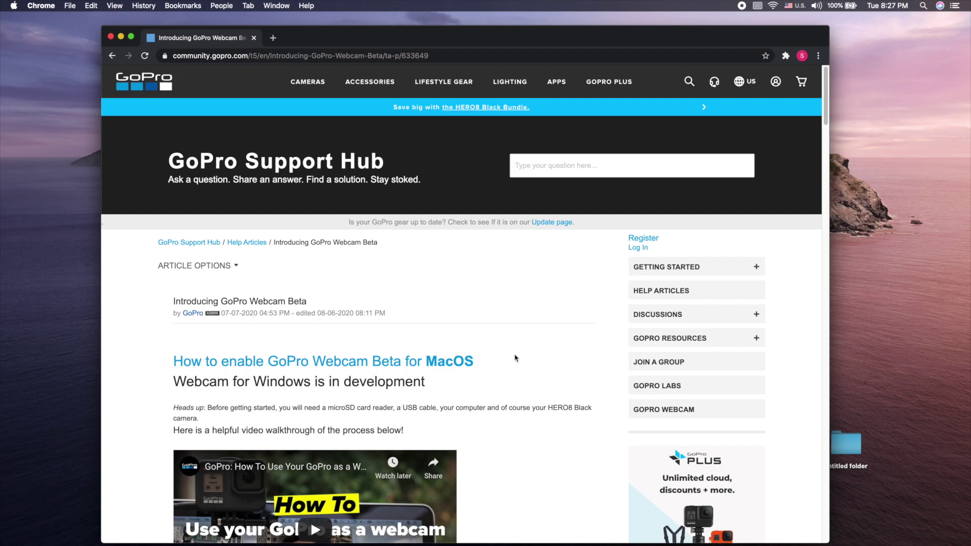
scroll(515, 358, "down", 2)
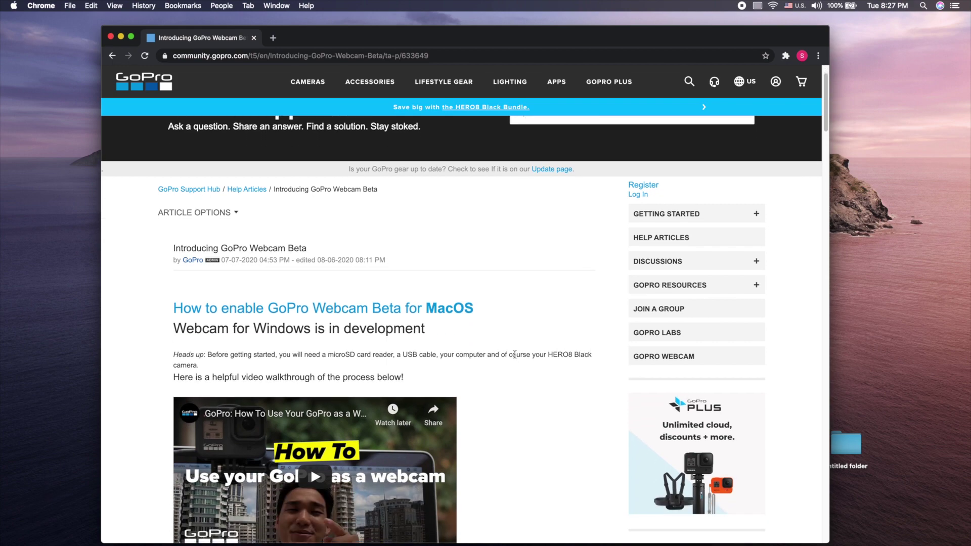
scroll(225, 316, "up", 2)
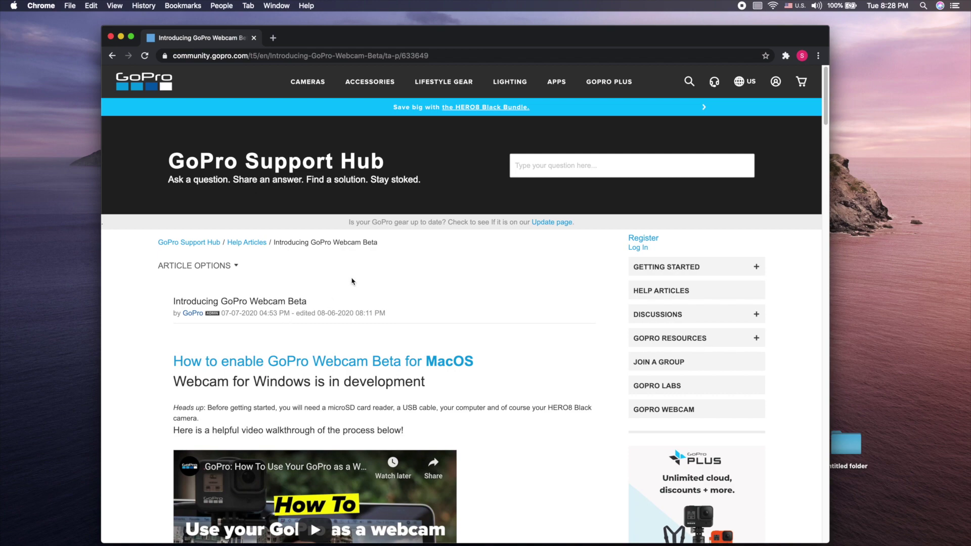
- Return to the GoPro home page and search the site for "gopro hero 8 firmeware"
left_click(113, 56)
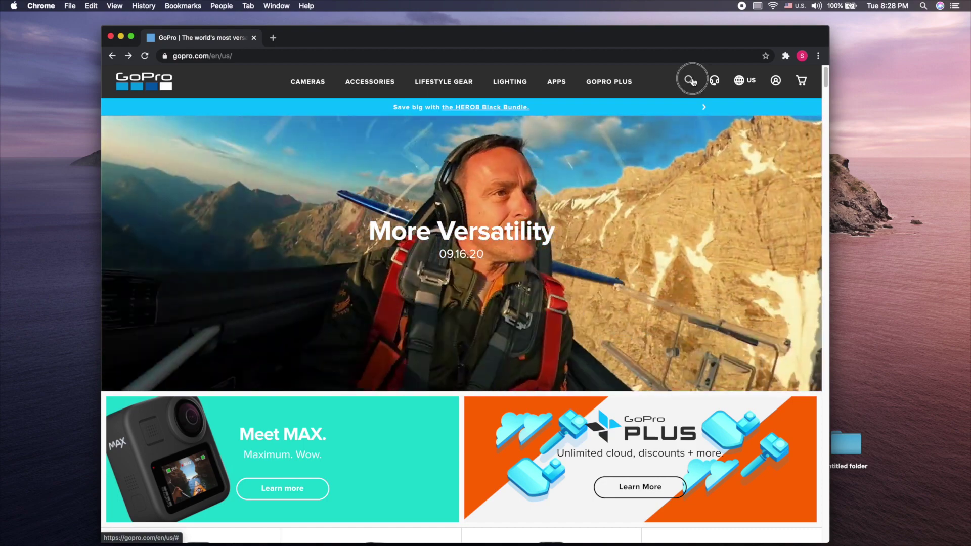
left_click(689, 80)
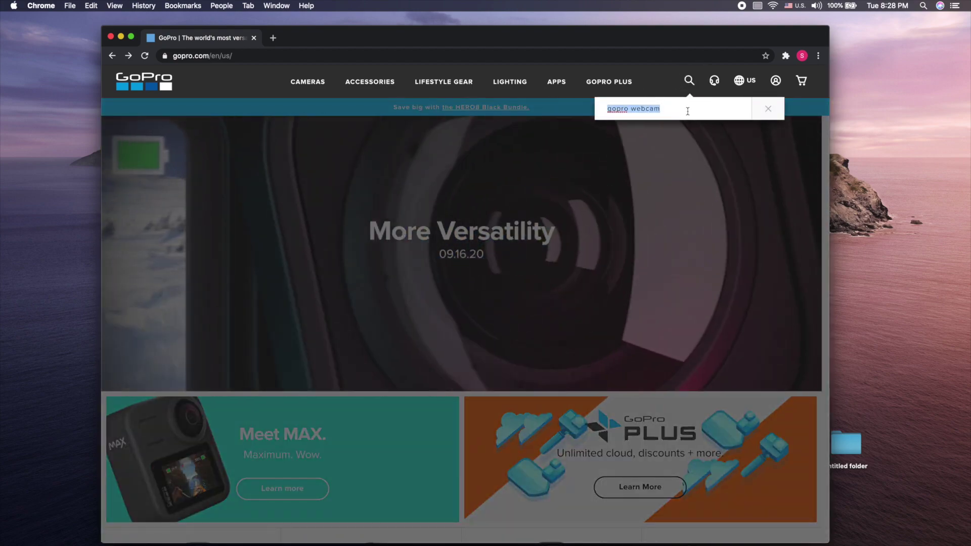
type("go")
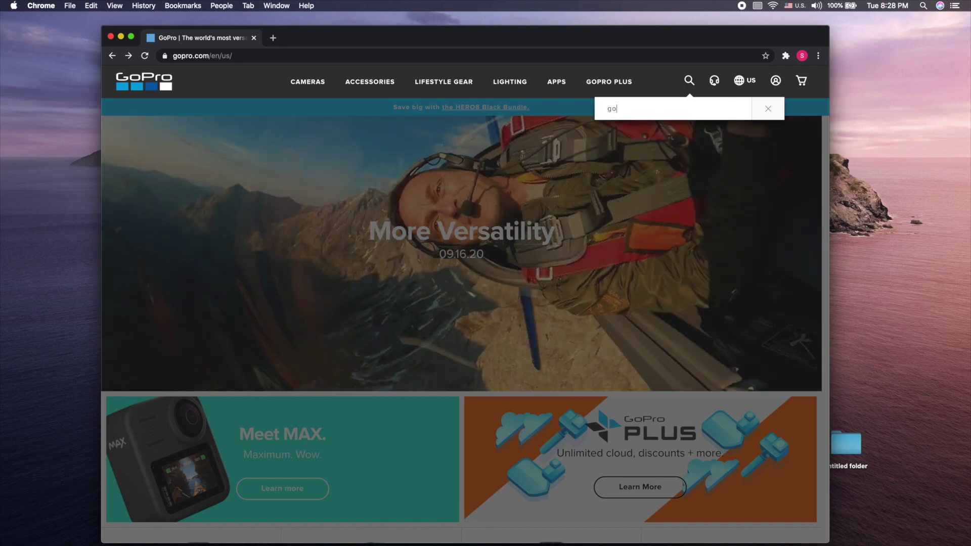
type("pro hero ")
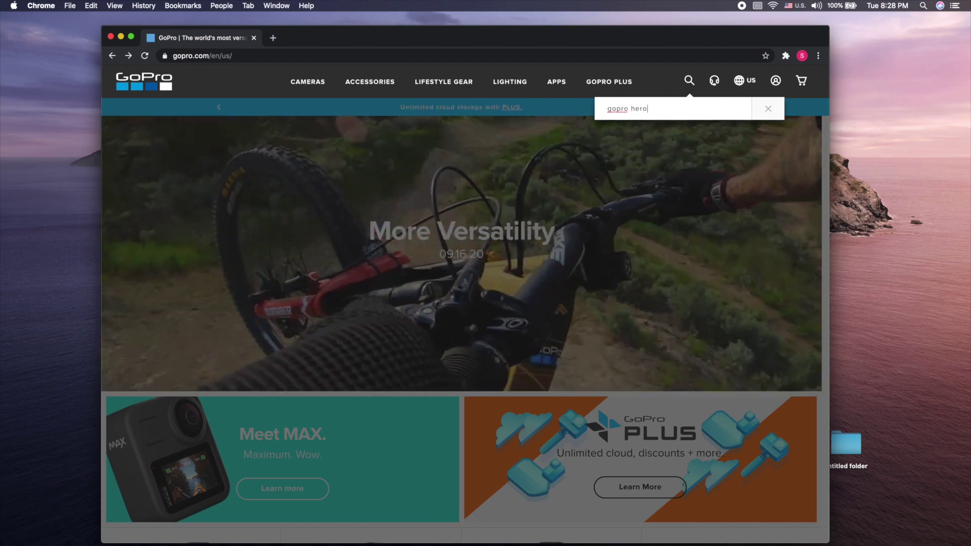
type("8 firmeware")
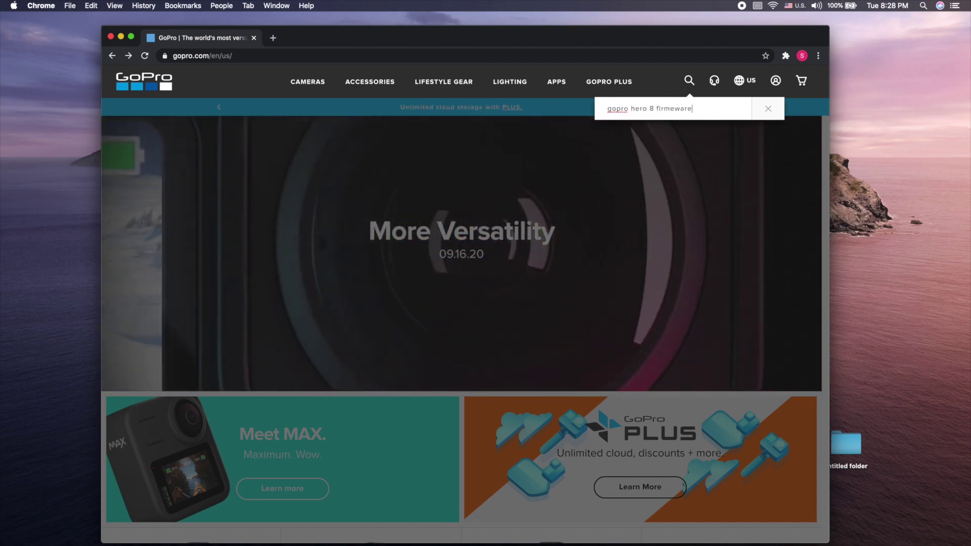
key("Return")
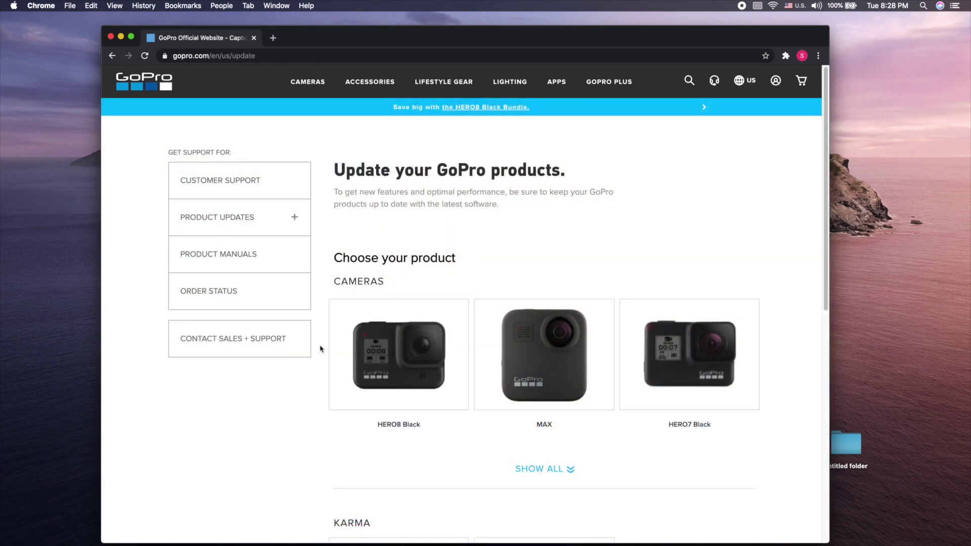
- Open the HERO8 Black update page and expand the release notes of the latest release
scroll(312, 352, "down", 5)
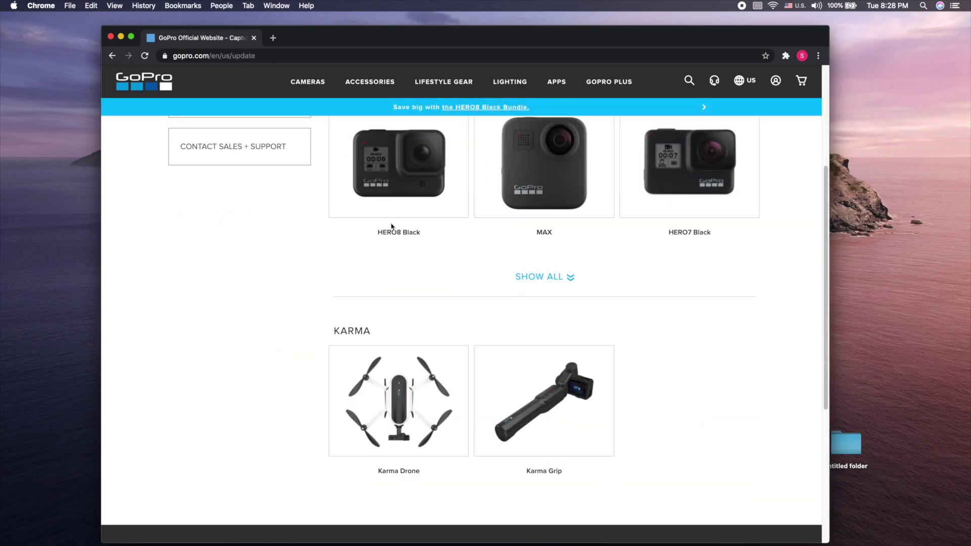
left_click(399, 233)
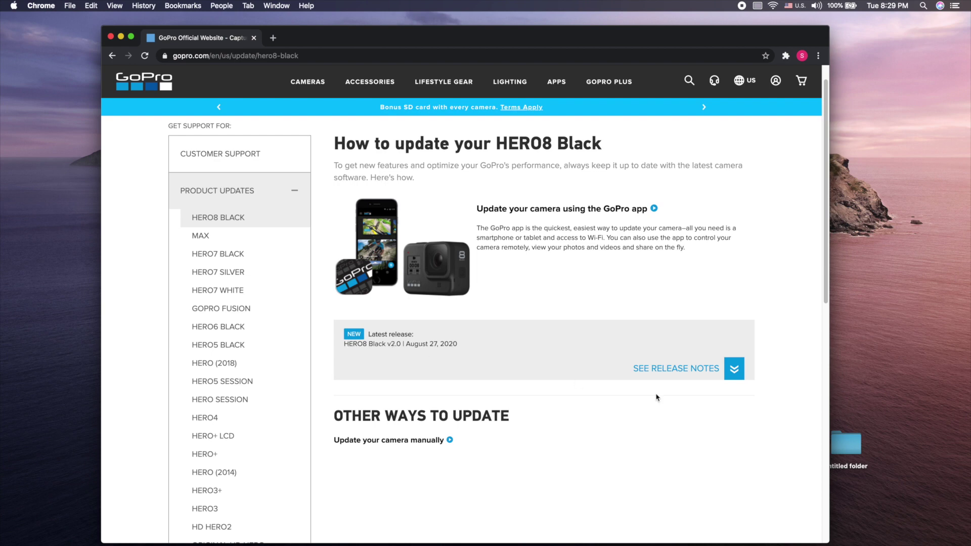
left_click(705, 370)
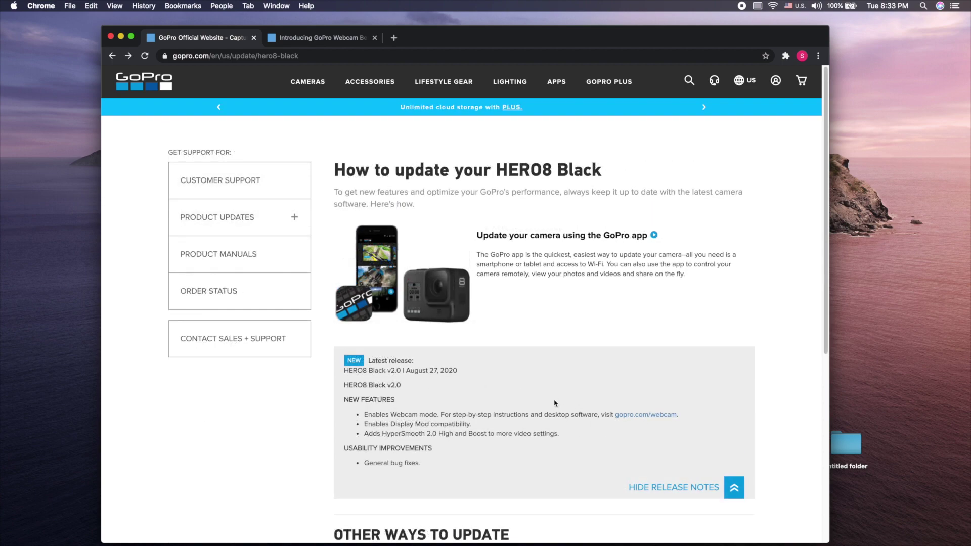
- Open the gopro.com/webcam address from the release notes and look through the webcam instructions
right_click(630, 414)
key("Escape")
left_click_drag(615, 414, 677, 415)
right_click(664, 420)
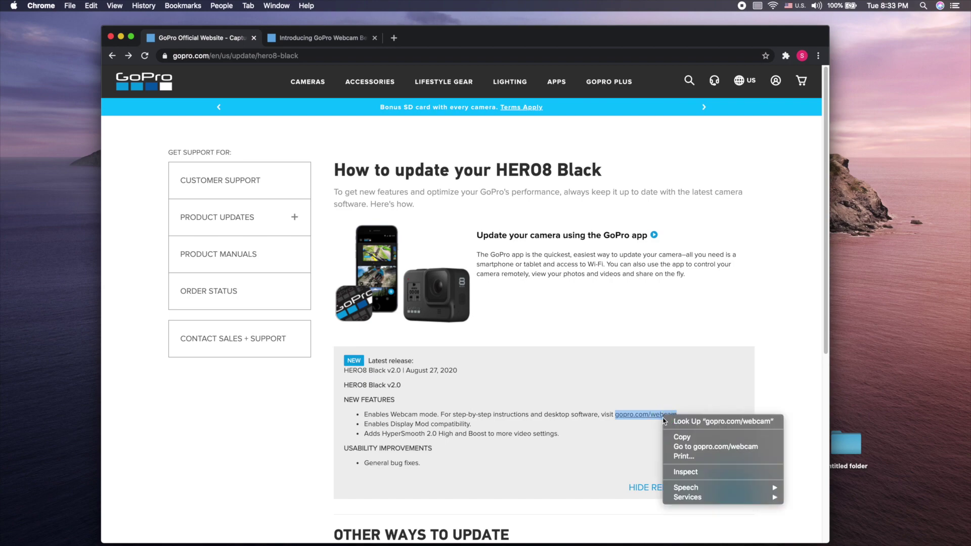
left_click(675, 447)
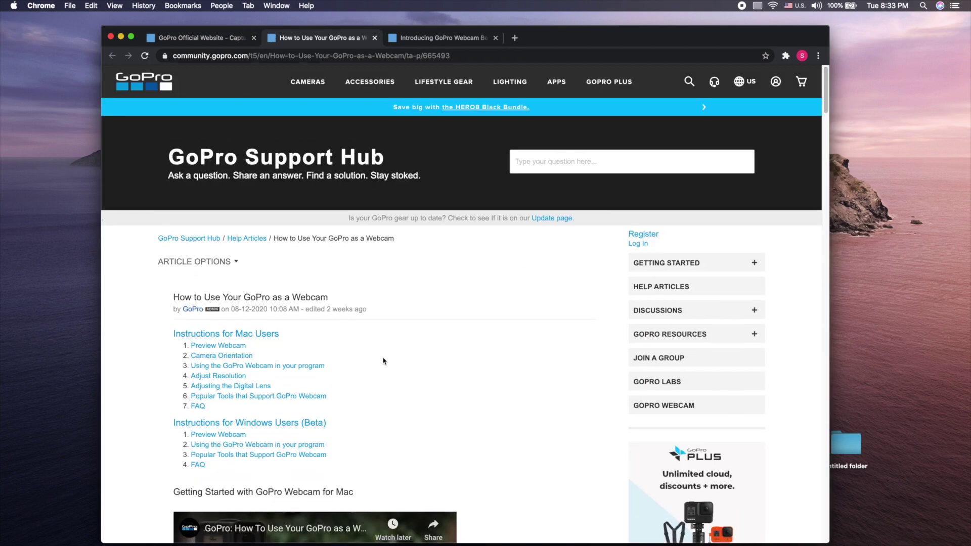
scroll(384, 361, "down", 2)
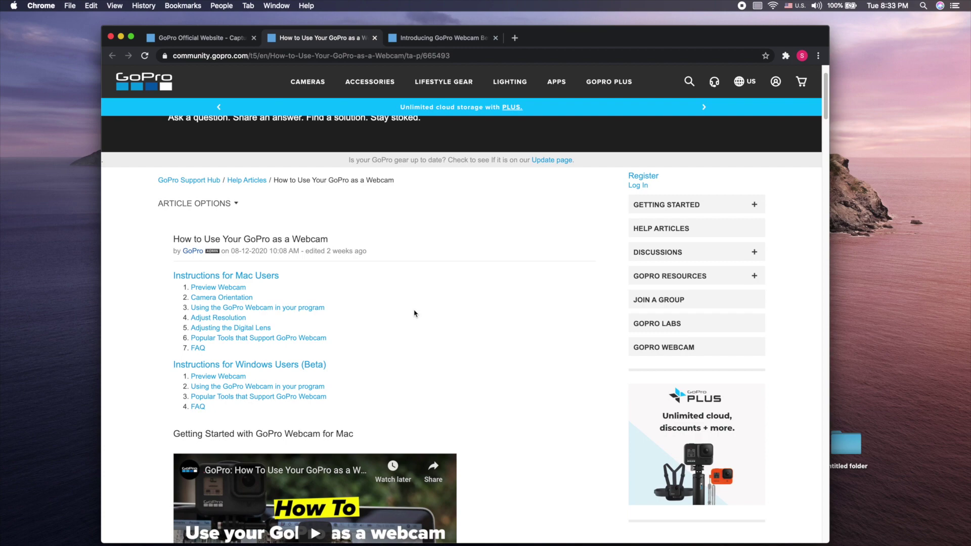
scroll(414, 313, "down", 4)
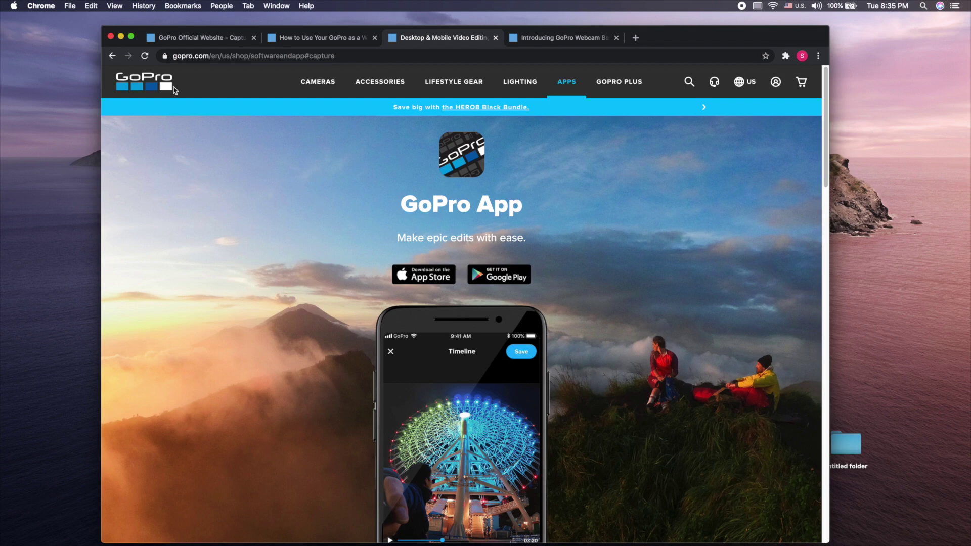
- Go back to the HERO8 Black update page and download the update from its manual update instructions
left_click(112, 56)
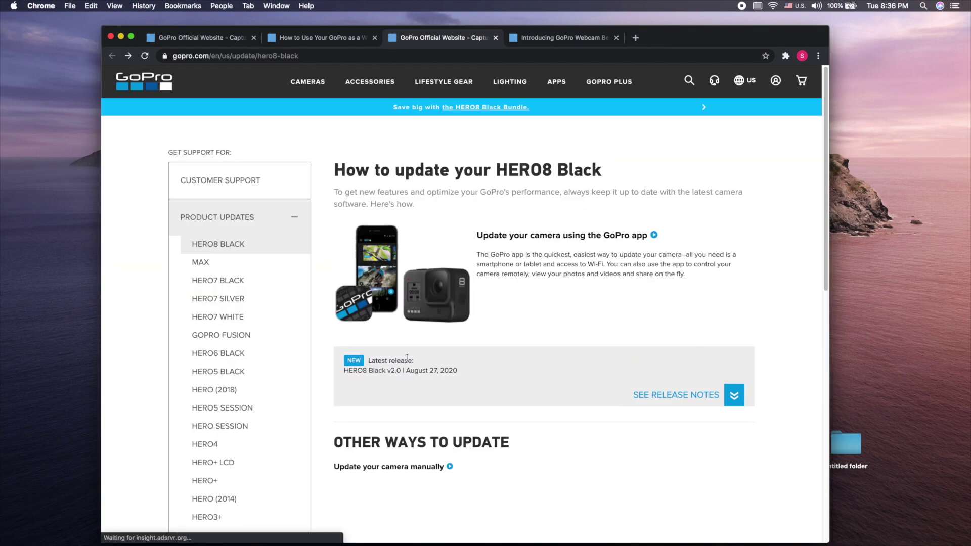
left_click(449, 467)
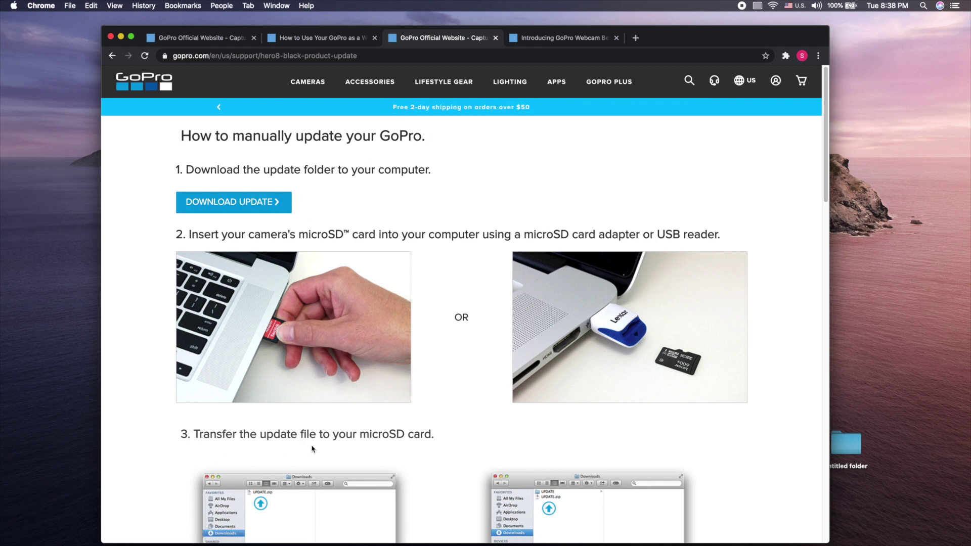
scroll(458, 429, "down", 2)
scroll(458, 429, "up", 2)
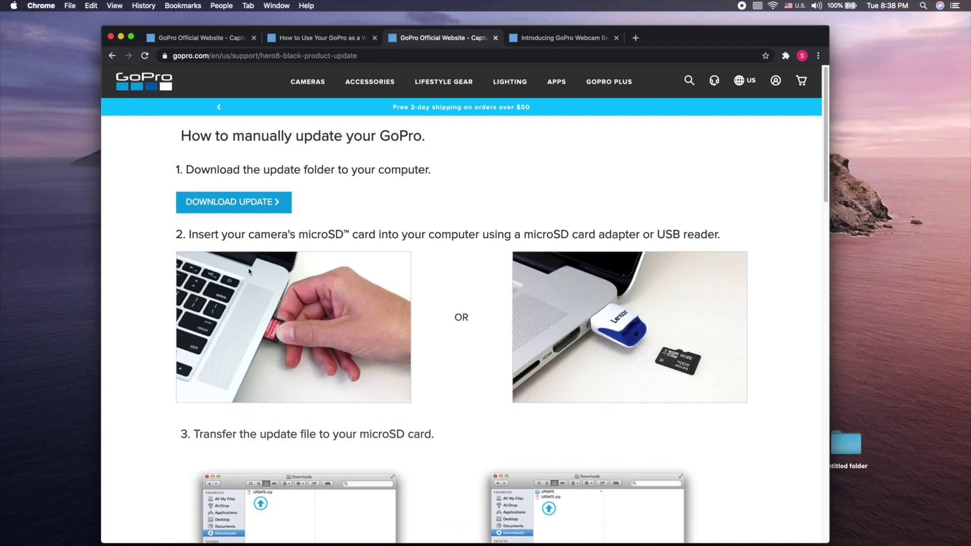
left_click(243, 204)
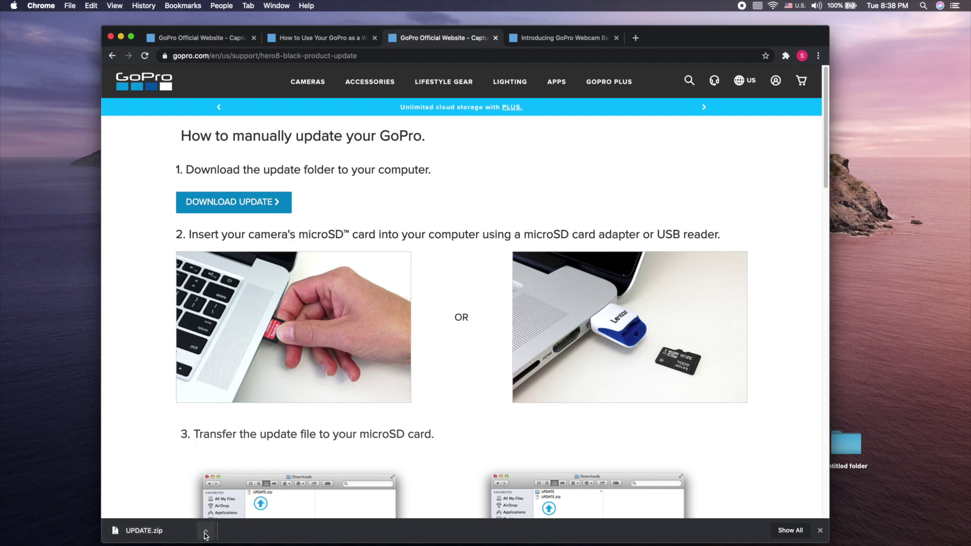
- Show the downloaded UPDATE.zip in Finder and copy it to the top level of the GOPRO1 card
left_click(207, 533)
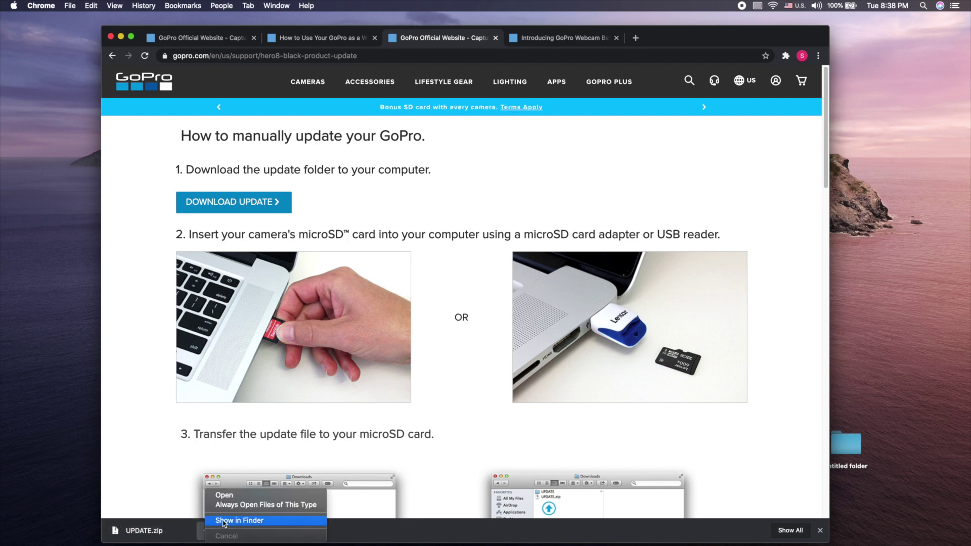
left_click(224, 522)
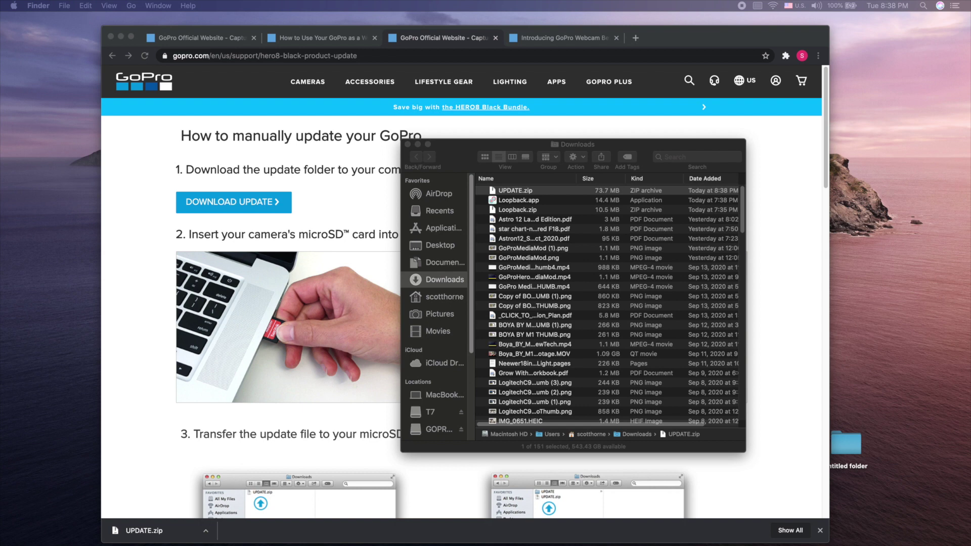
left_click_drag(198, 104, 283, 137)
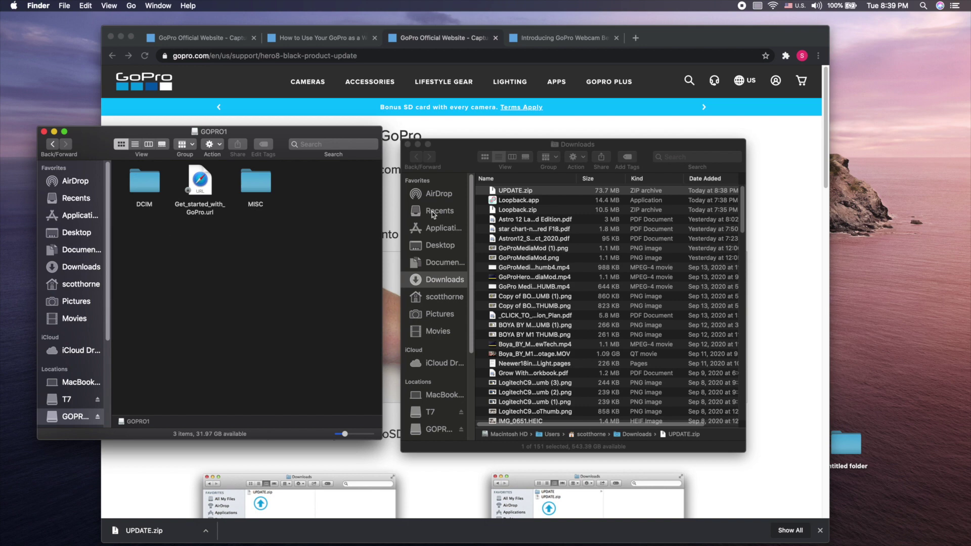
left_click_drag(510, 191, 227, 243)
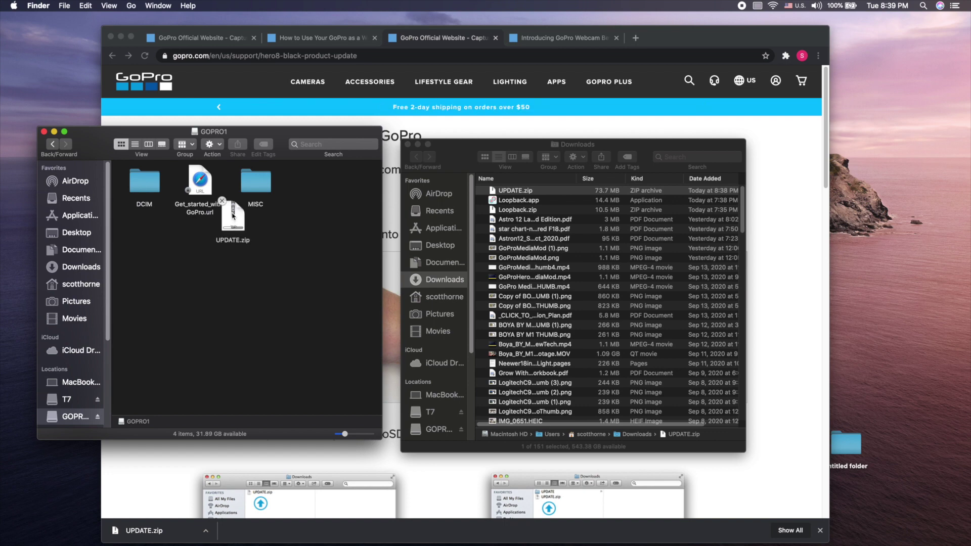
- Extract UPDATE.zip on the GOPRO1 card and arrange the archive and the UPDATE folder so they do not overlap
left_click_drag(237, 232, 305, 187)
double_click(306, 191)
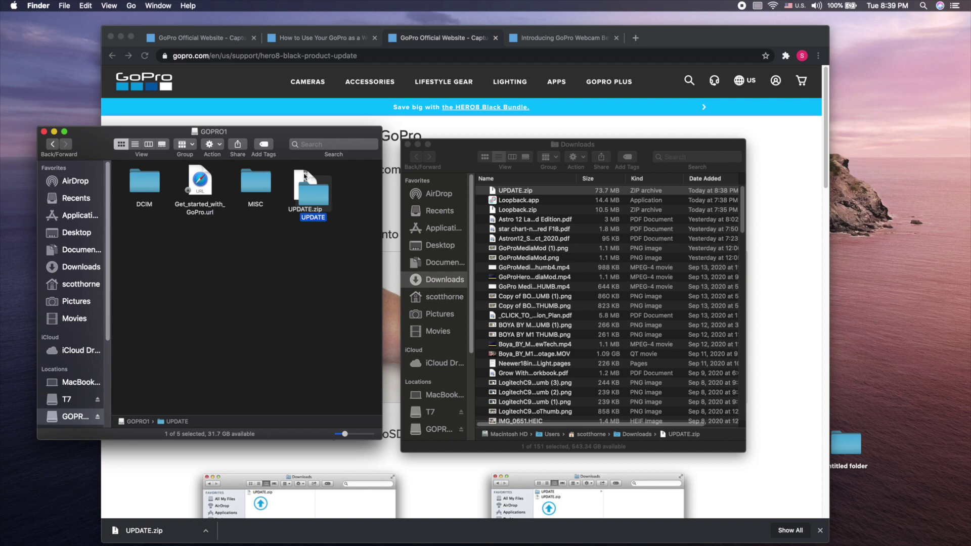
left_click_drag(305, 179, 145, 228)
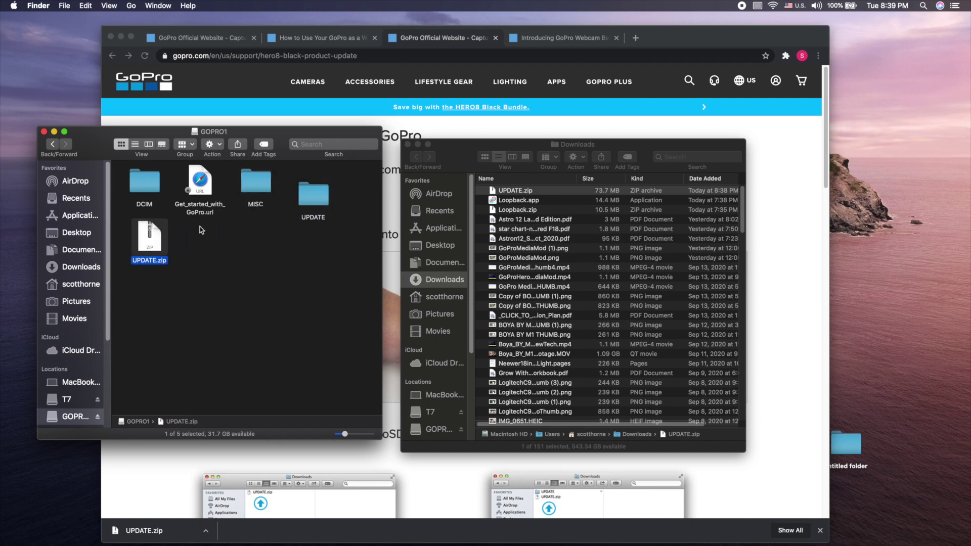
left_click(309, 190)
left_click_drag(307, 189, 306, 189)
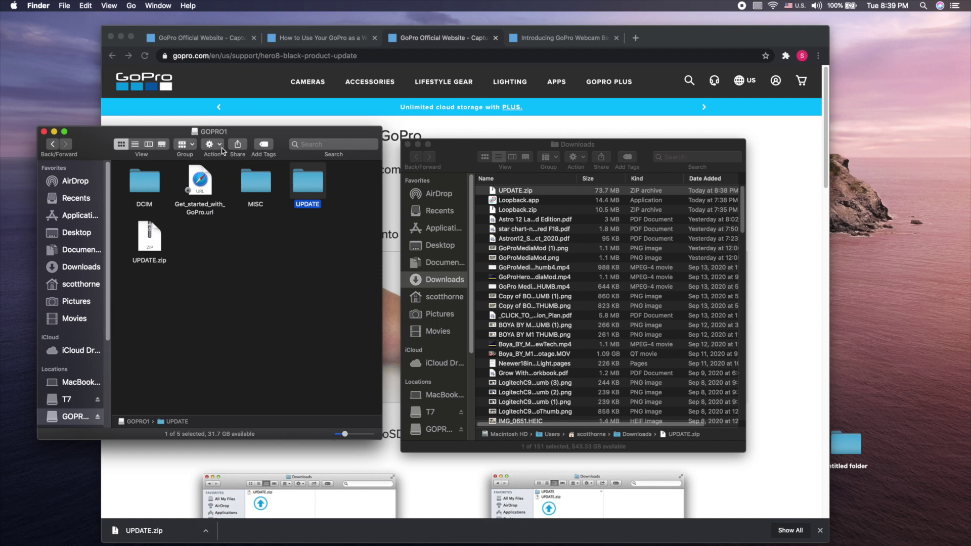
- Open the UPDATE folder on the GOPRO1 card and view the contents of FWUPD.TXT
double_click(303, 182)
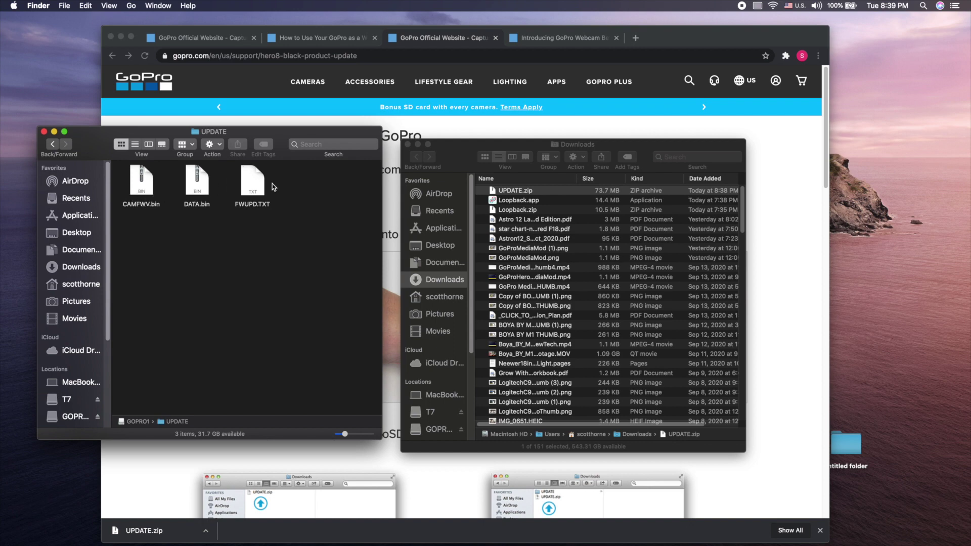
double_click(251, 183)
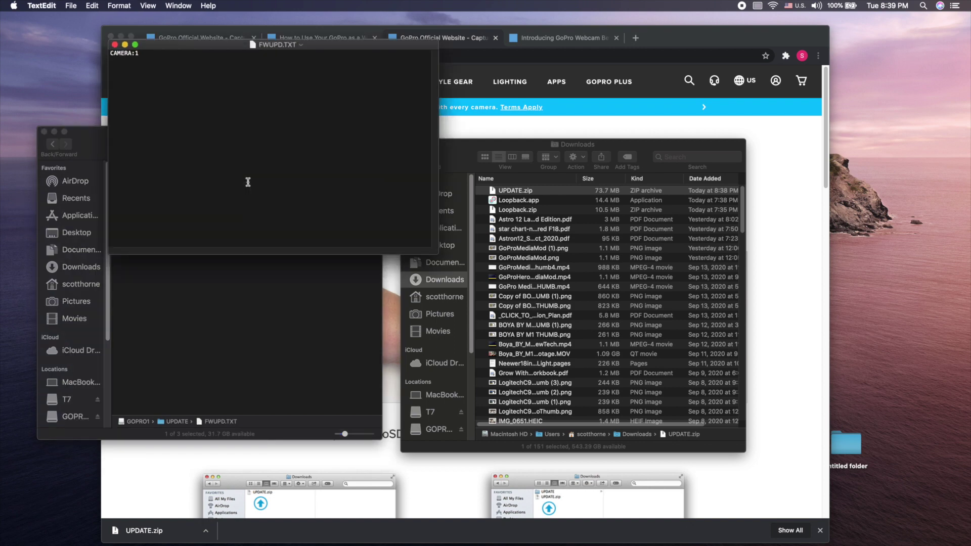
- Close FWUPD.TXT, recheck the files in the UPDATE folder, and return to the top level of the GOPRO1 card
left_click(115, 44)
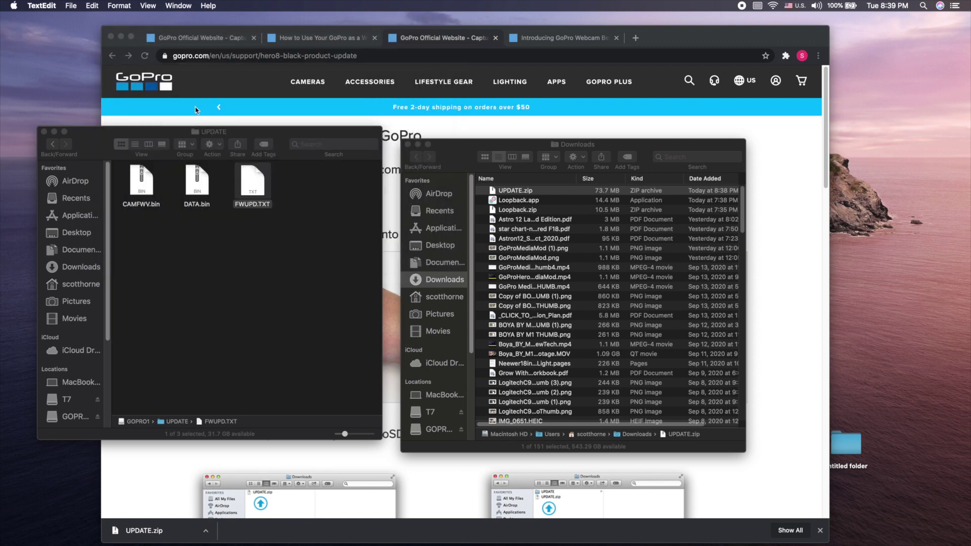
left_click(53, 144)
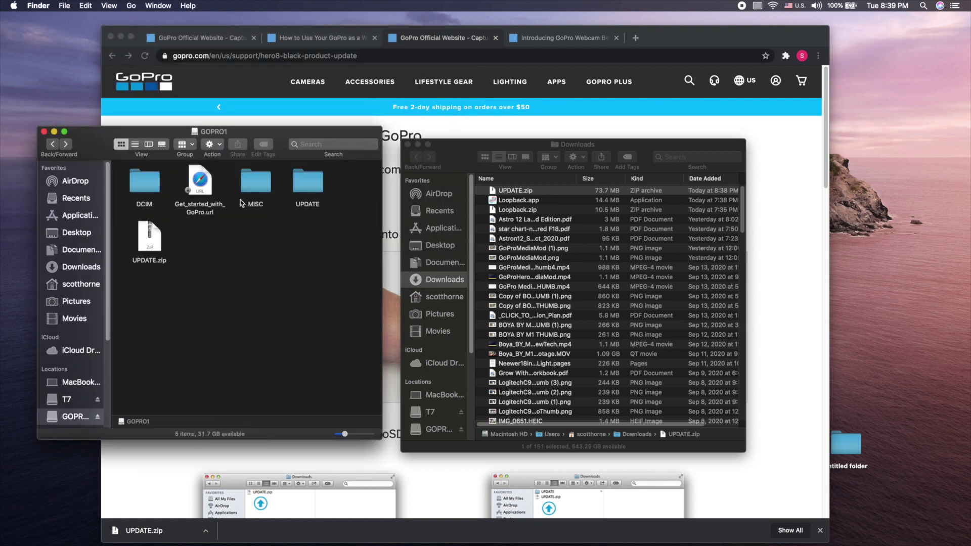
double_click(310, 188)
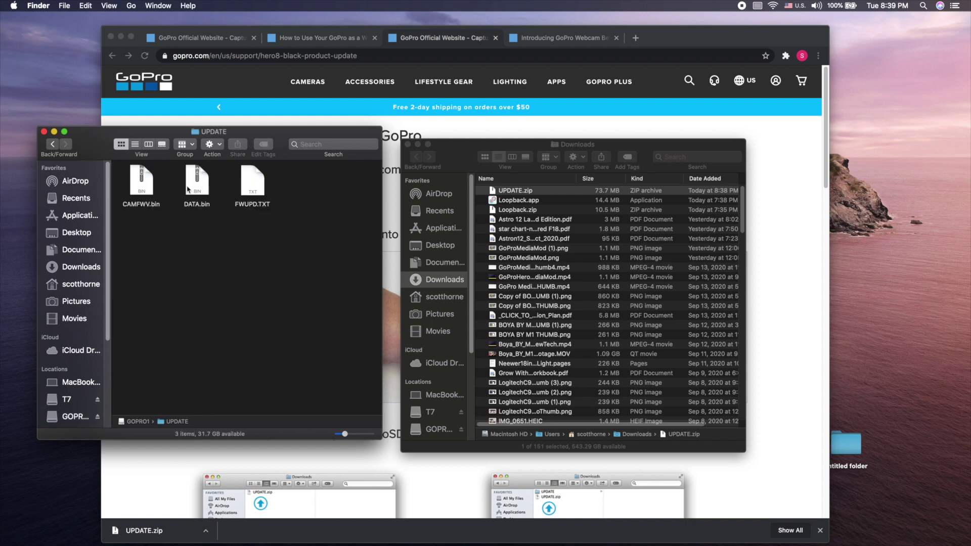
left_click(52, 144)
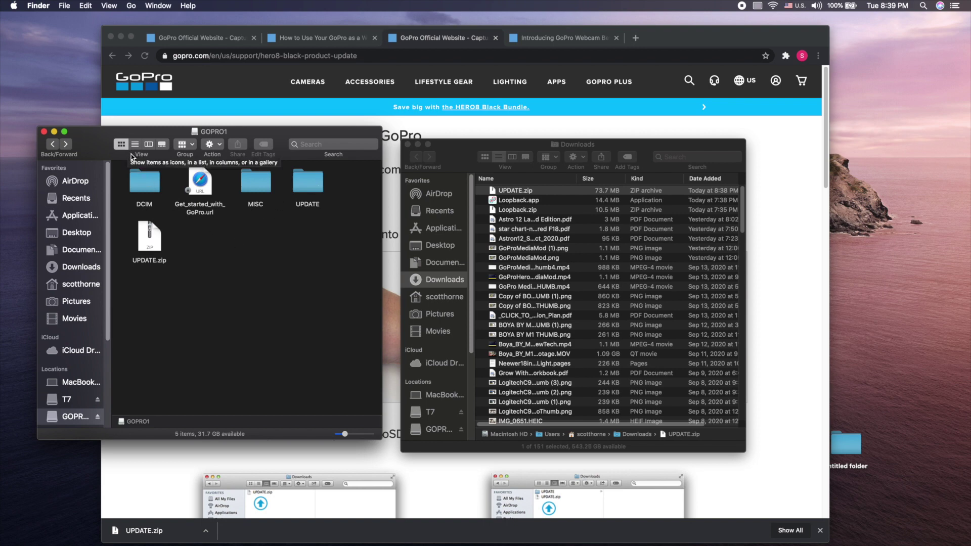
- Close the Downloads window and eject the GOPRO1 card from the Mac
left_click(408, 144)
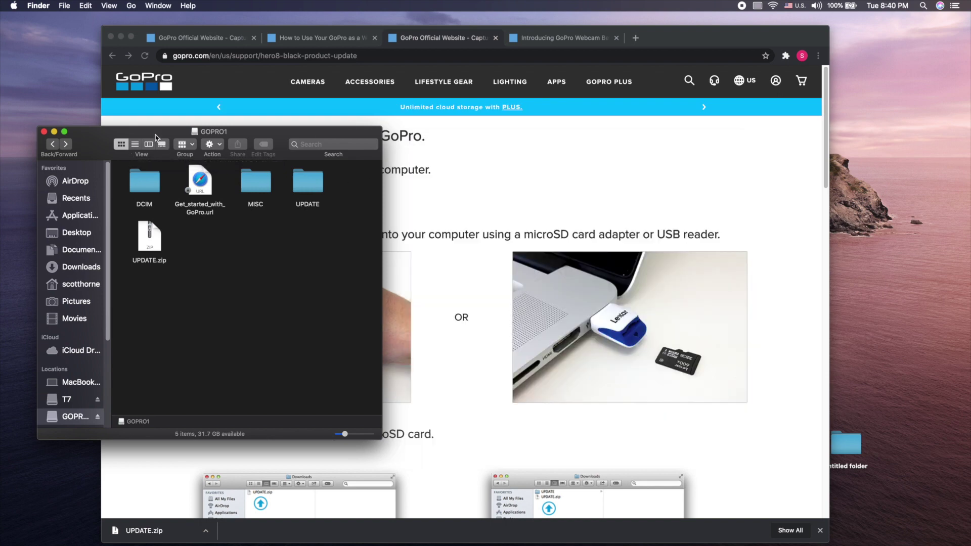
right_click(77, 416)
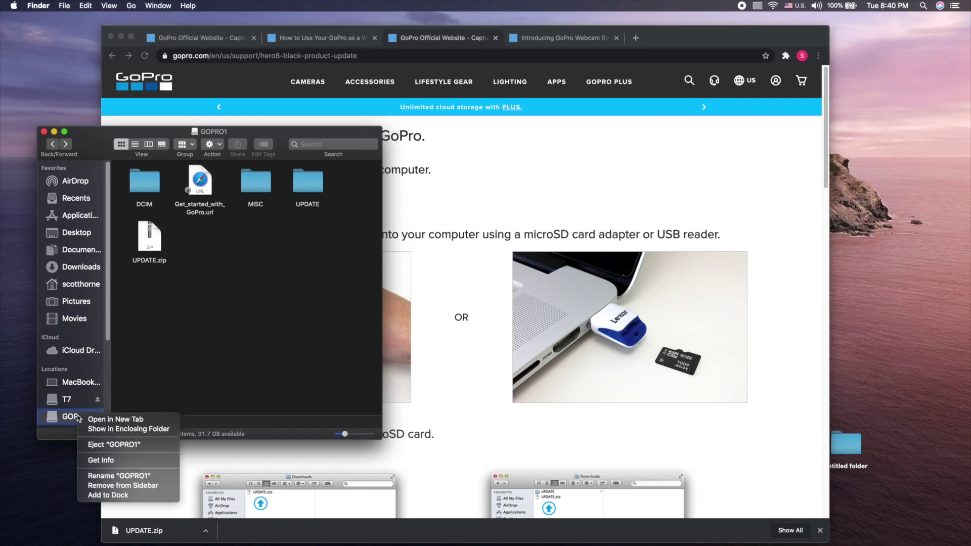
left_click(114, 445)
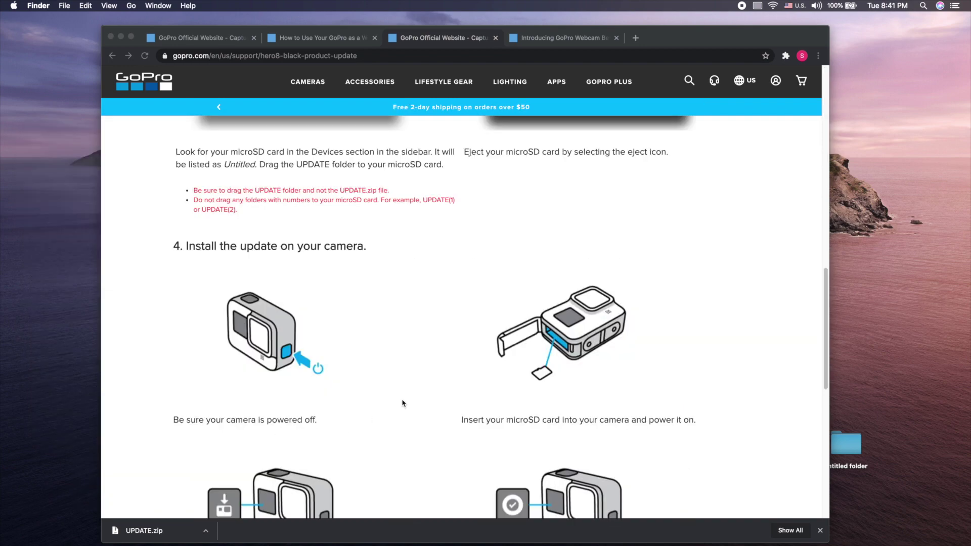
- Review the steps for installing the update on the camera and the contents of the article on using a GoPro as a webcam
scroll(403, 403, "down", 4)
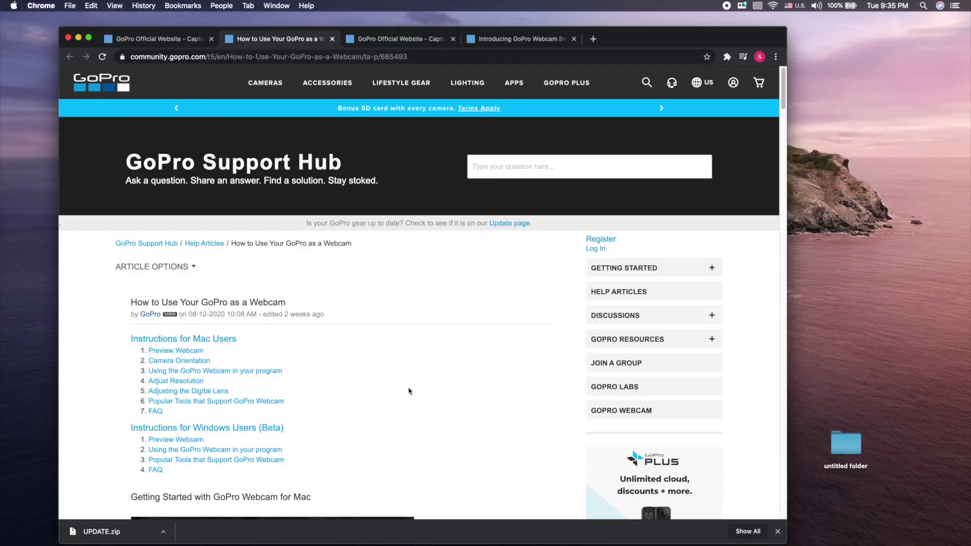
scroll(409, 391, "down", 5)
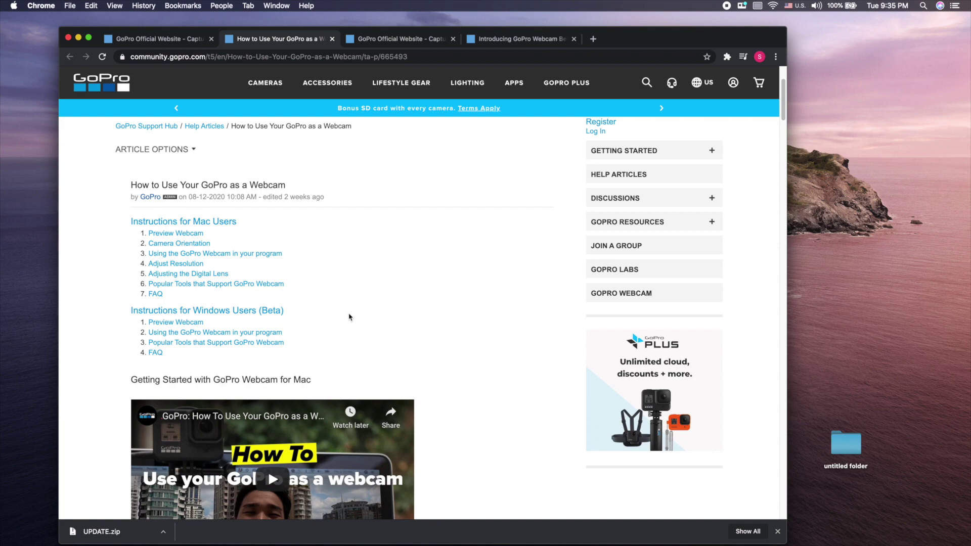
scroll(362, 318, "down", 1)
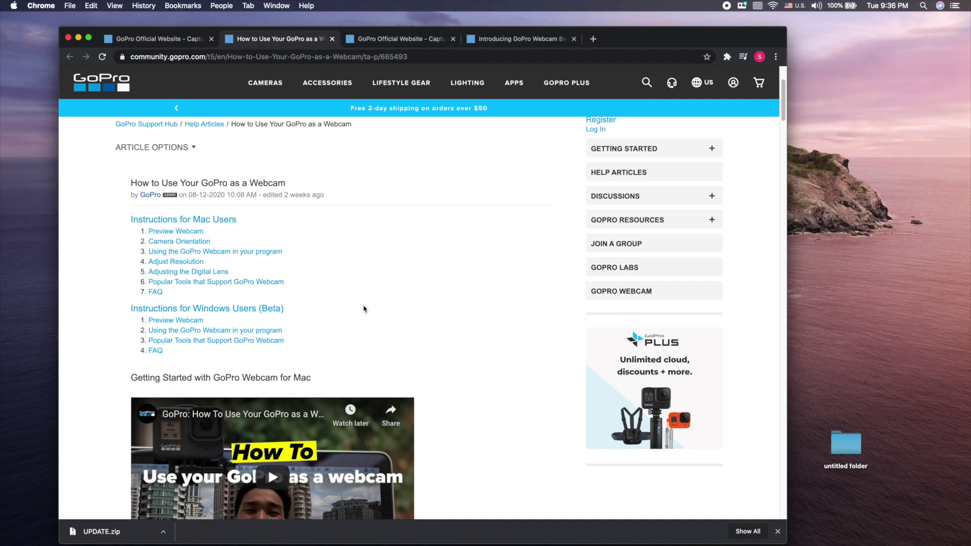
scroll(399, 202, "up", 5)
- Switch to the Introducing GoPro Webcam Beta article and search the GoPro Support Hub for "gopro webcam software"
key("super+4")
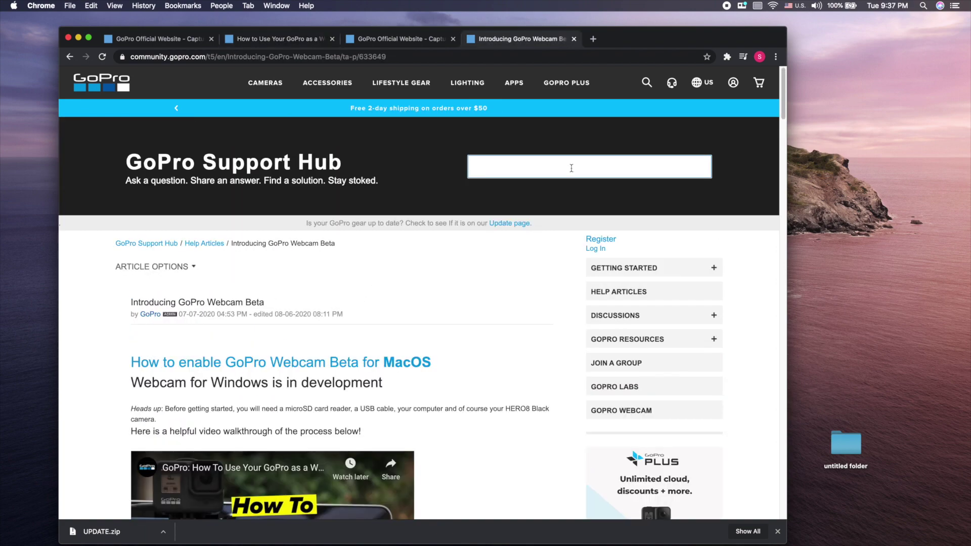
type("gopro we bc")
key("BackSpace")
key("BackSpace")
type("bcam software")
key("Return")
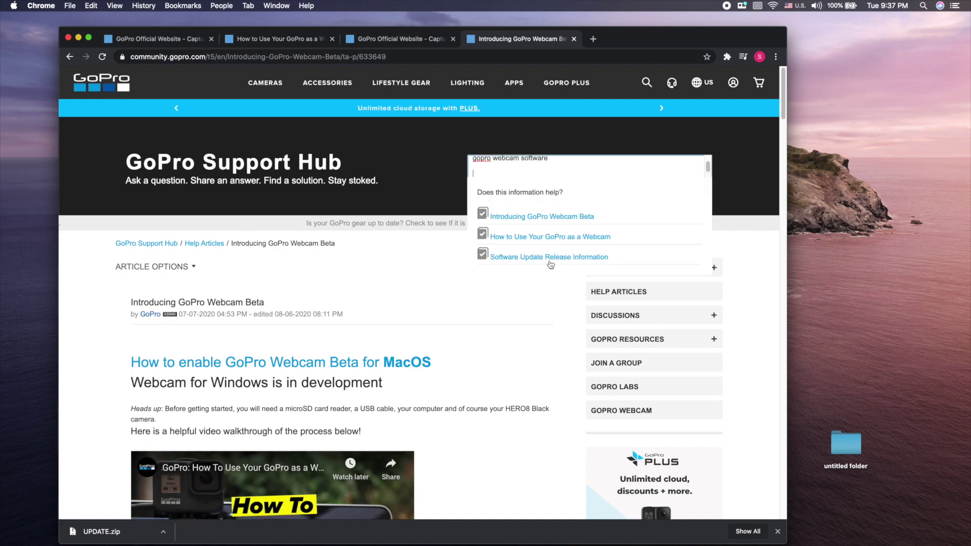
- Download the GoPro Webcam Desktop Utility from Step 2 of the article and open its installer package
scroll(191, 157, "down", 10)
scroll(191, 158, "up", 1)
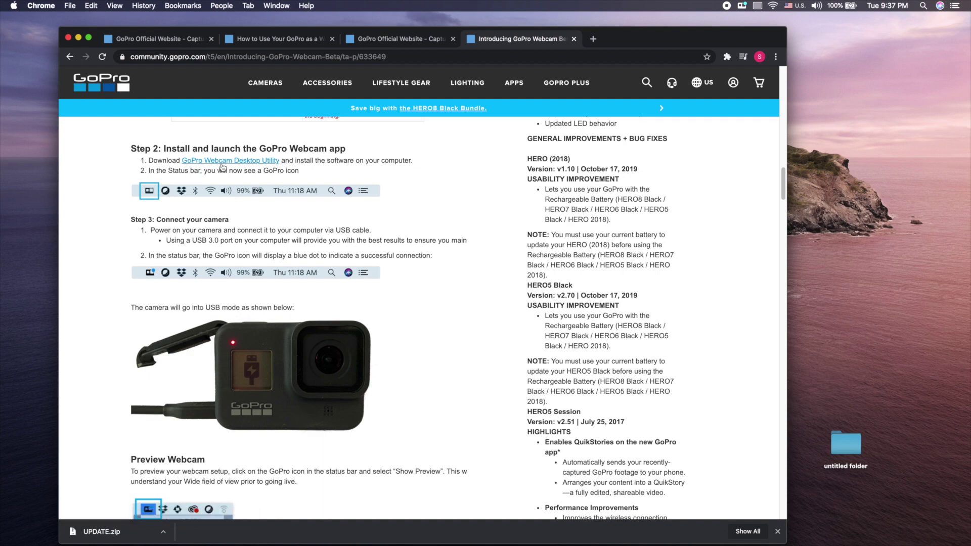
scroll(220, 228, "up", 5)
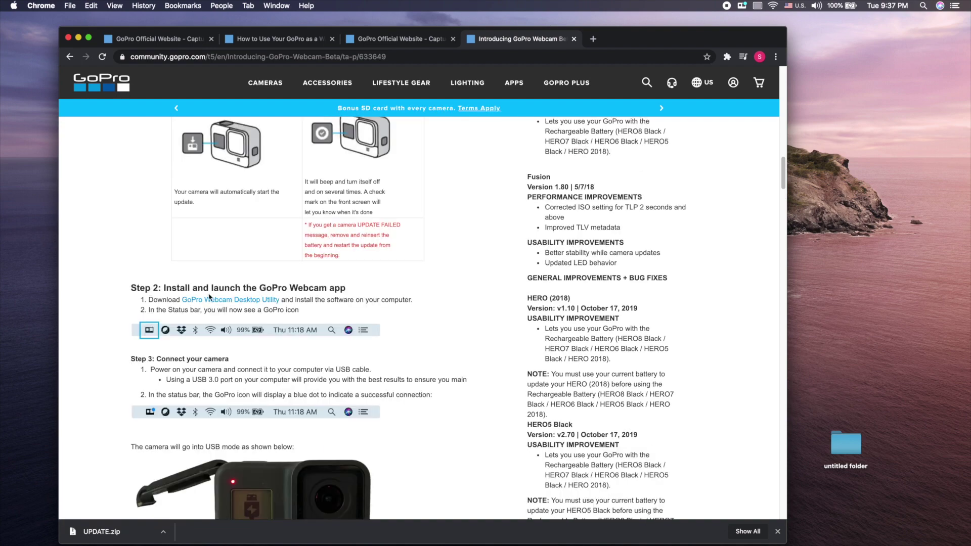
left_click(217, 302)
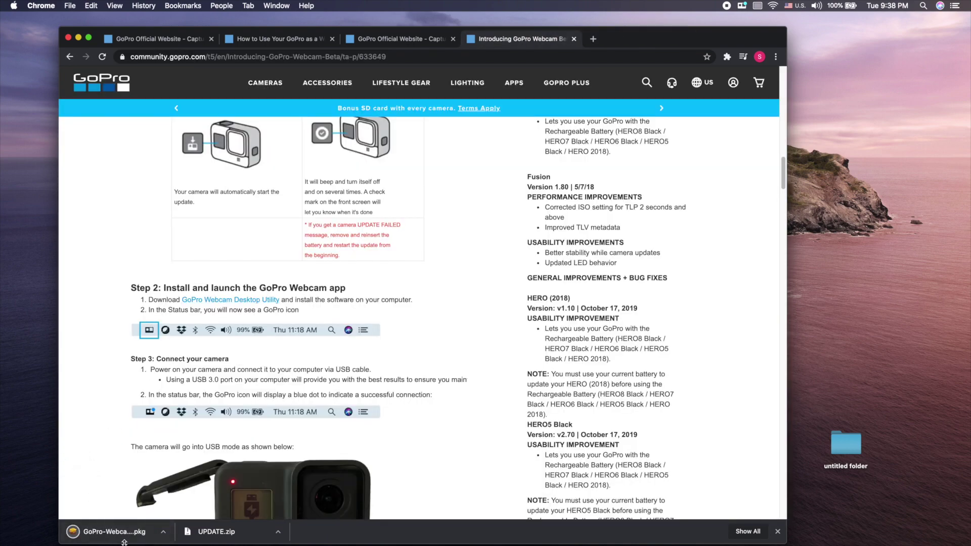
left_click(97, 537)
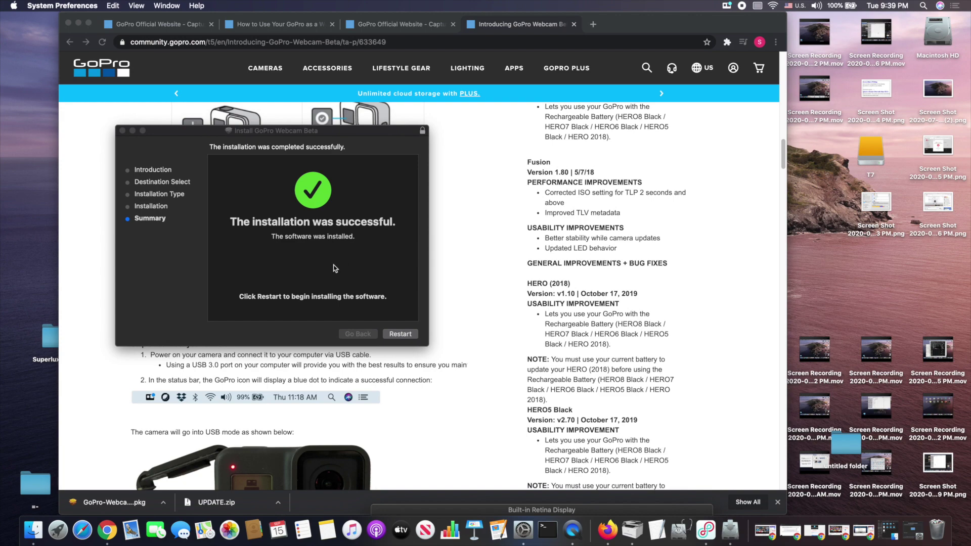
- Launch the installed GoPro Webcam app from Launchpad
left_click(57, 530)
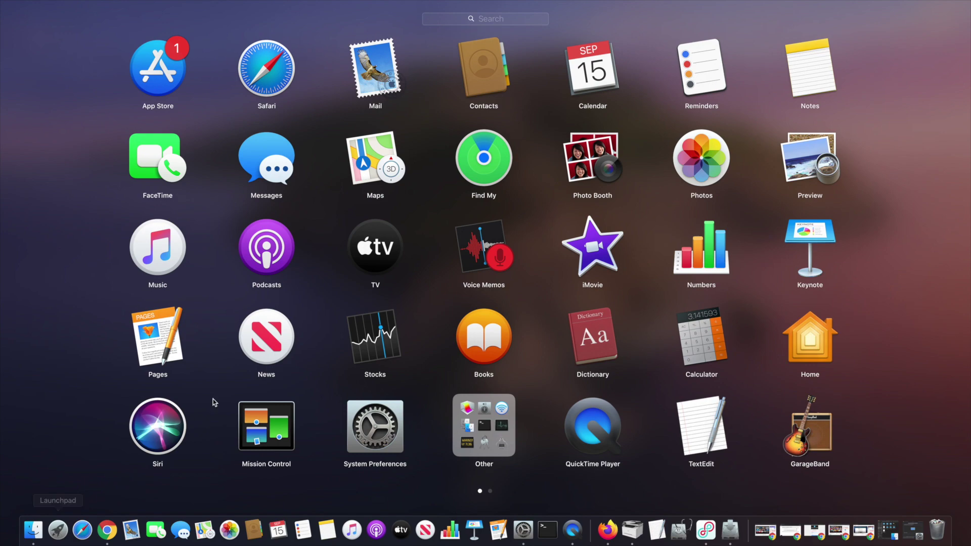
scroll(235, 391, "right", 3)
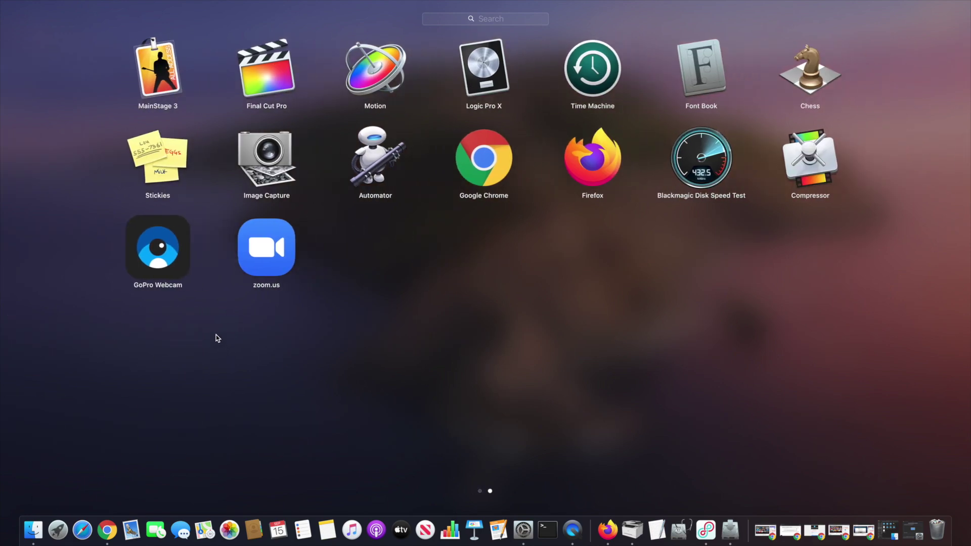
left_click(158, 247)
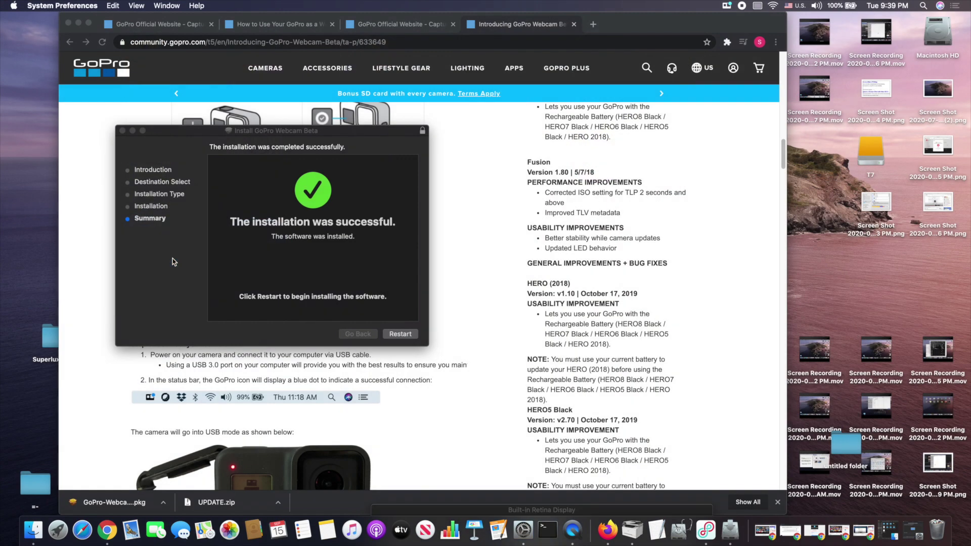
- View the webcam resolution options in the GoPro Webcam preferences and close them
left_click(728, 6)
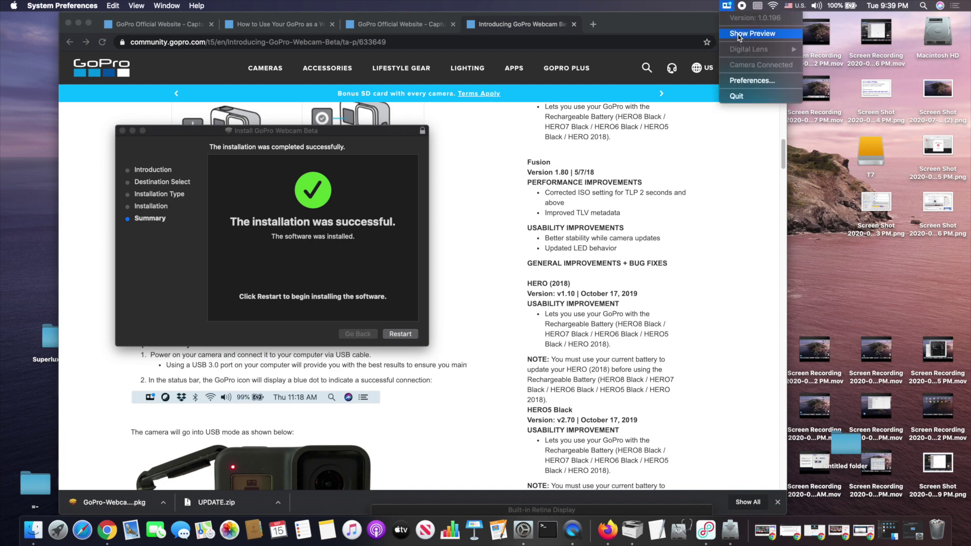
left_click(753, 82)
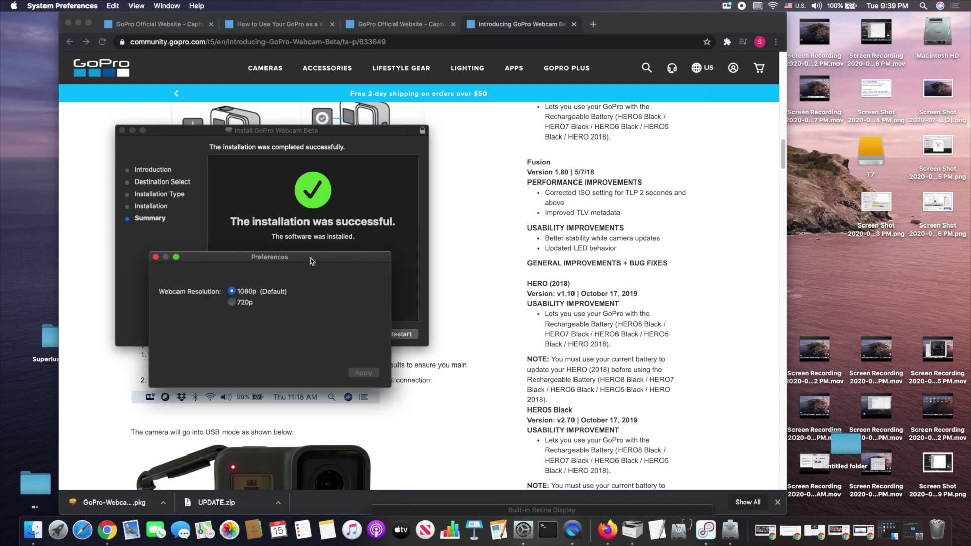
left_click(156, 258)
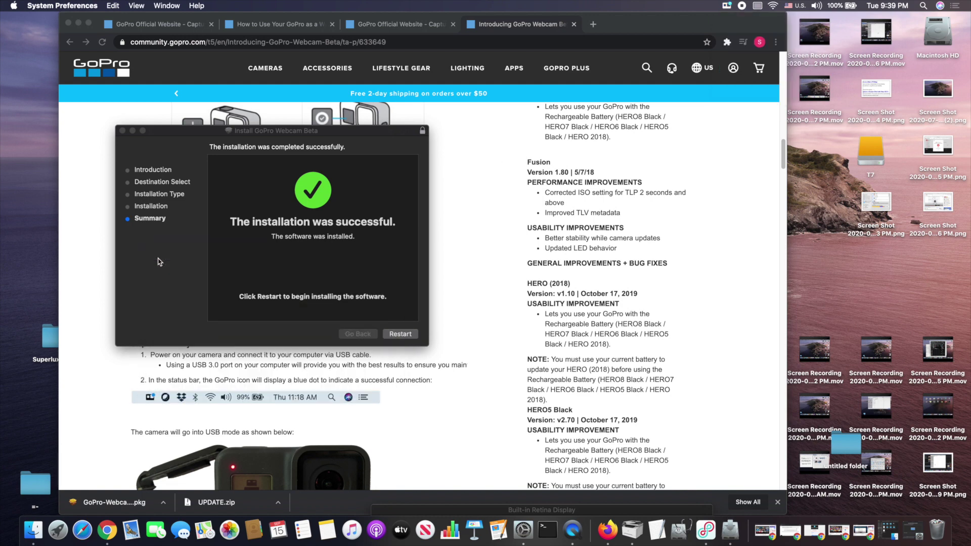
- Show the GoPro Webcam preview and move its window over the middle of the browser page
left_click(727, 7)
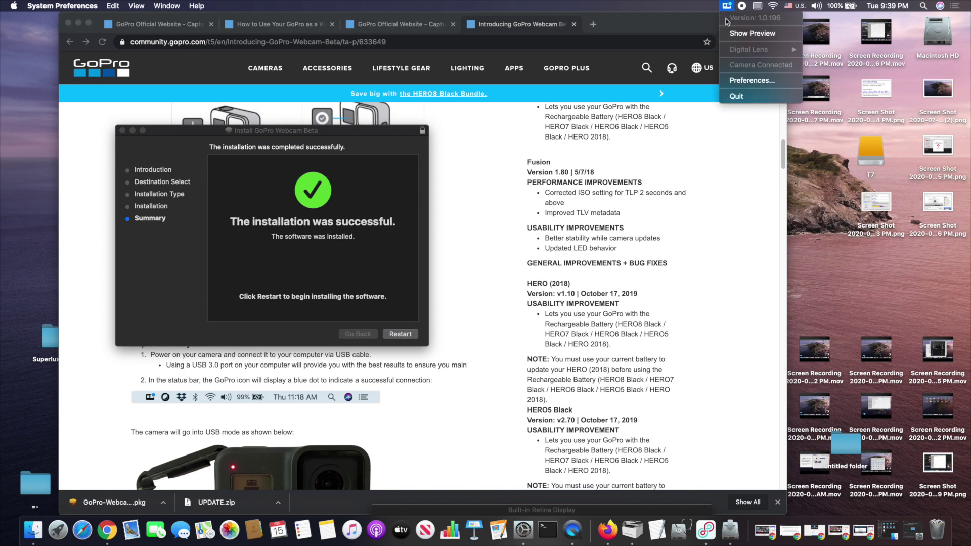
left_click(730, 34)
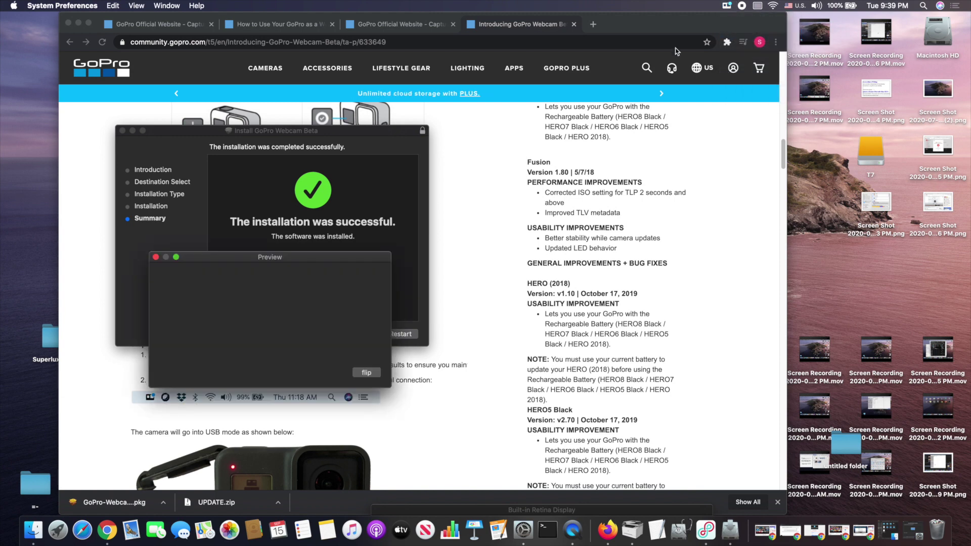
left_click_drag(332, 258, 433, 207)
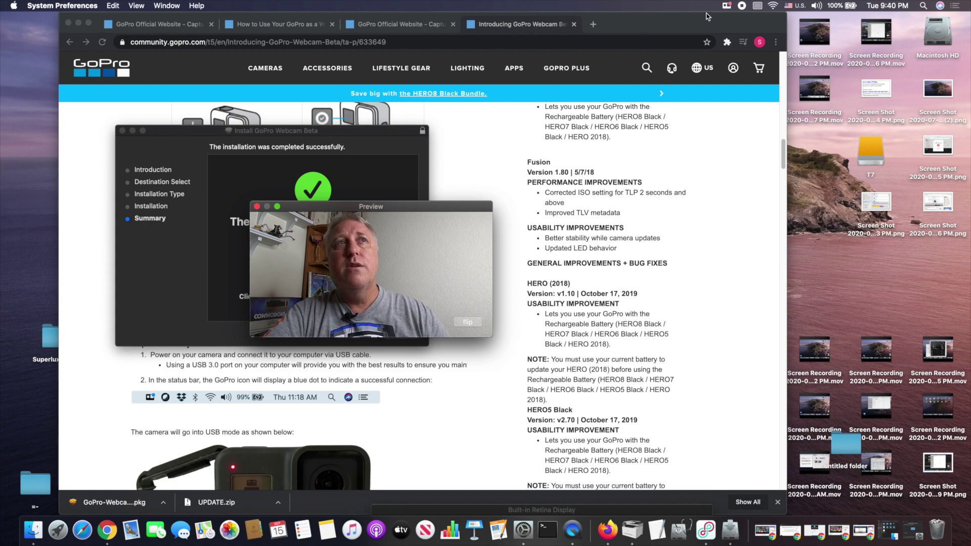
- Set the GoPro Webcam's digital lens to Linear Lens
left_click(729, 6)
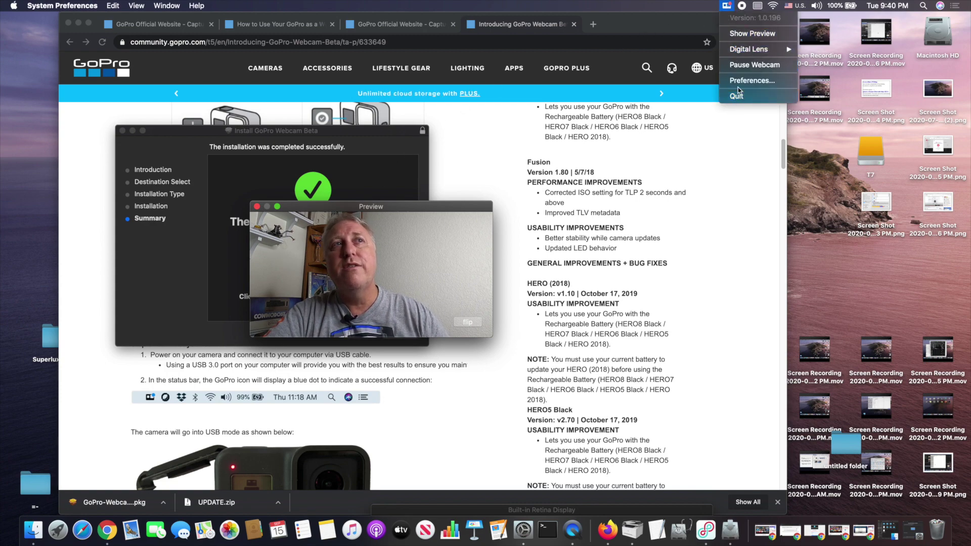
left_click(741, 53)
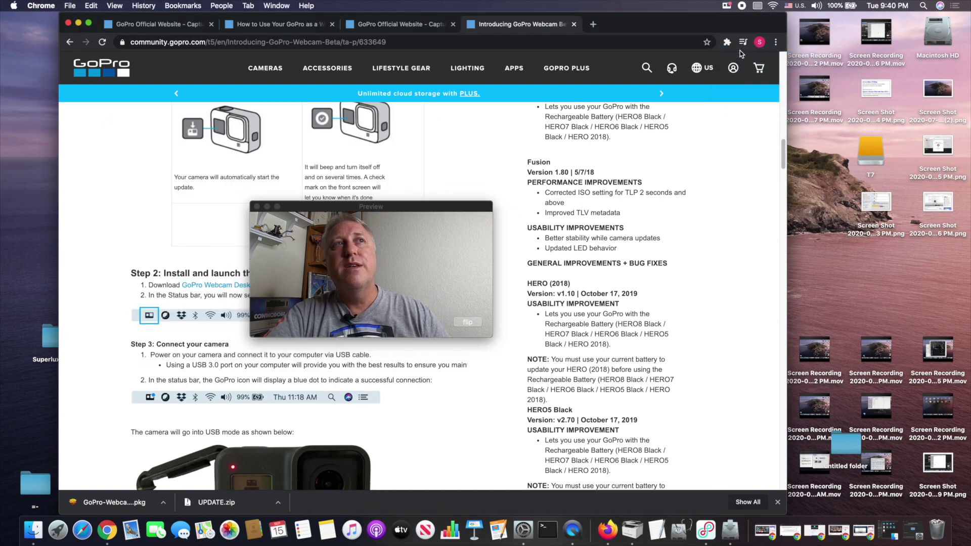
left_click(727, 6)
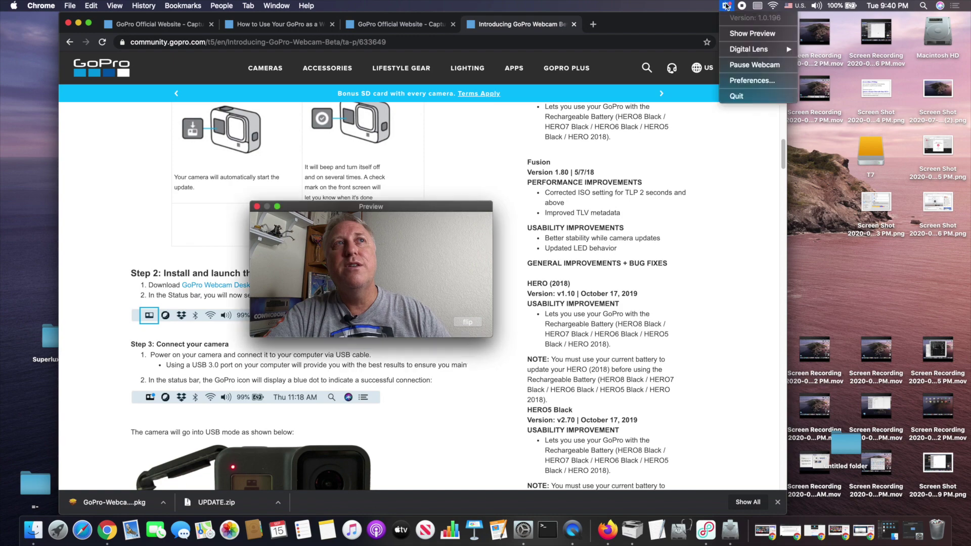
mouse_move(728, 51)
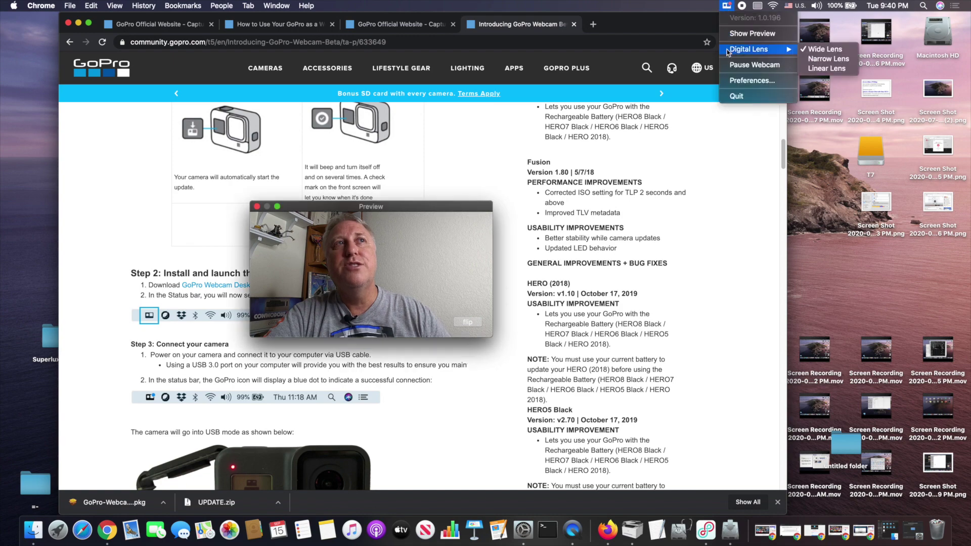
left_click(826, 69)
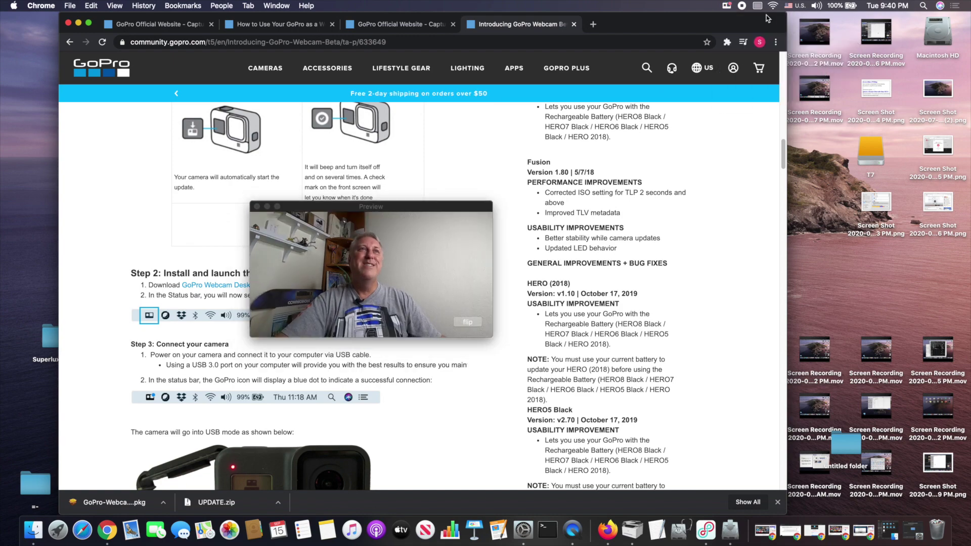
- Set the GoPro Webcam's digital lens to Narrow Lens
left_click(728, 7)
mouse_move(741, 50)
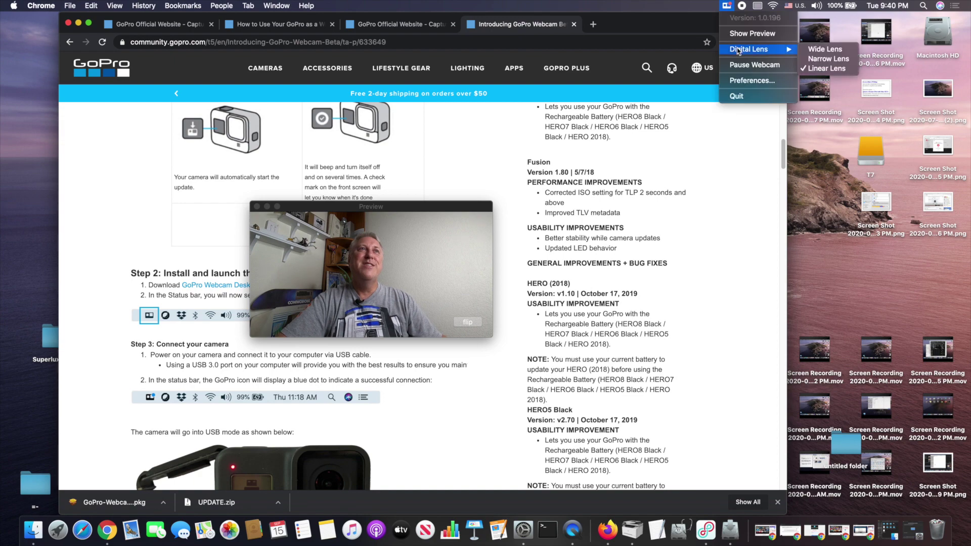
left_click(816, 59)
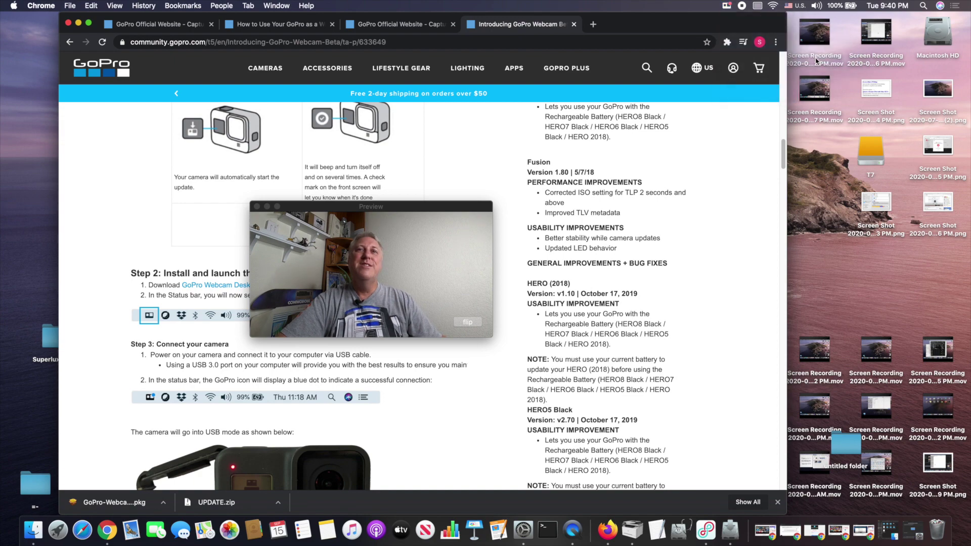